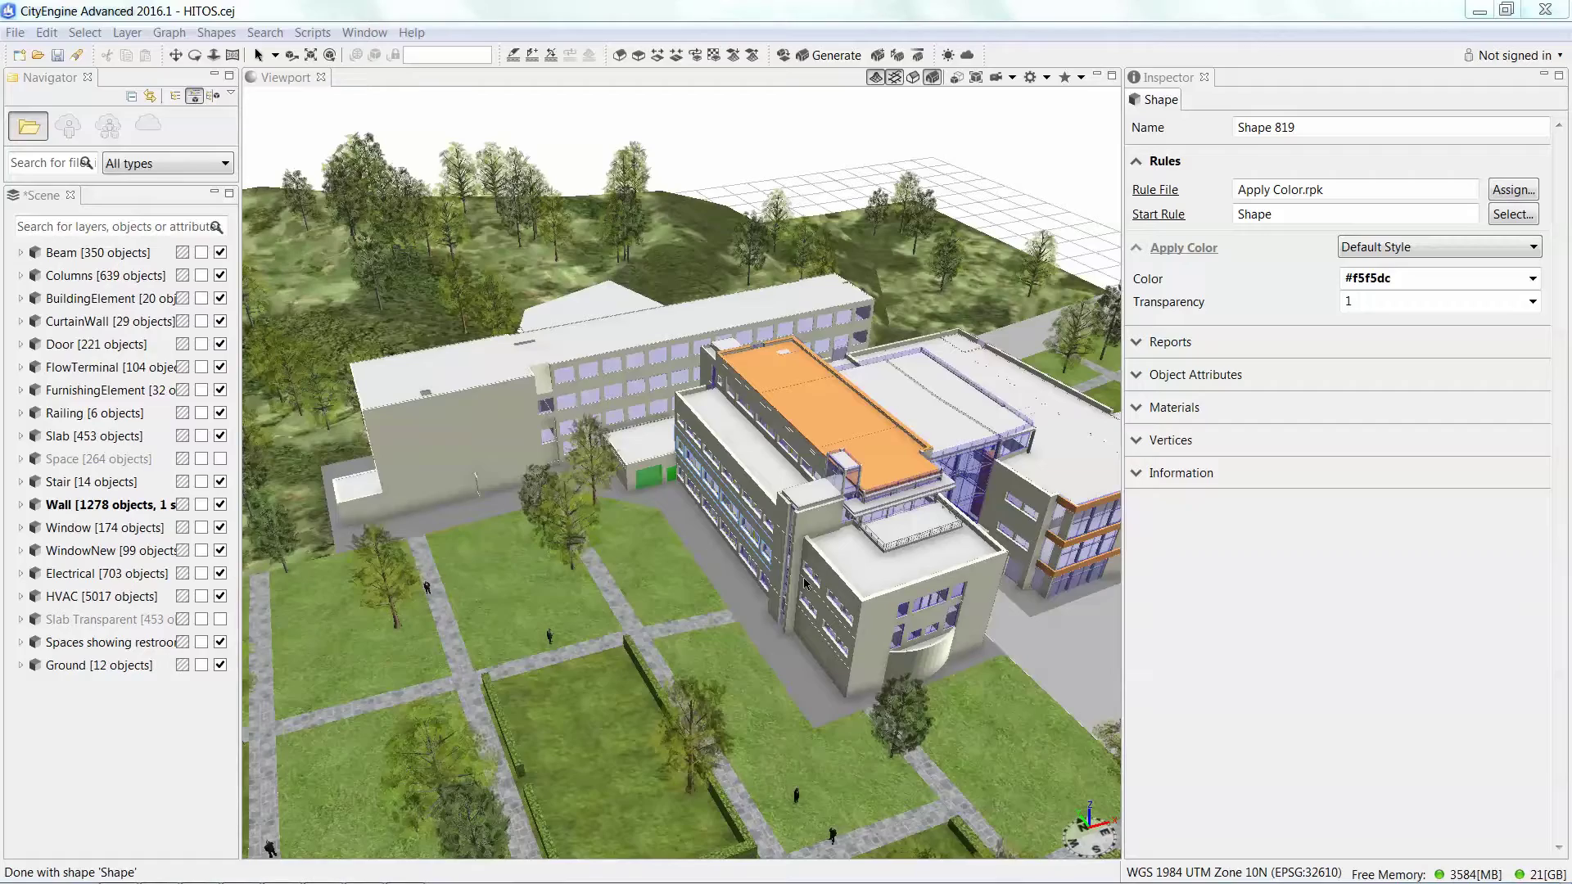
Pan the 3D Viewport toward the formal park's hedged lawns and stone paths
middle_drag(733, 593, 780, 502)
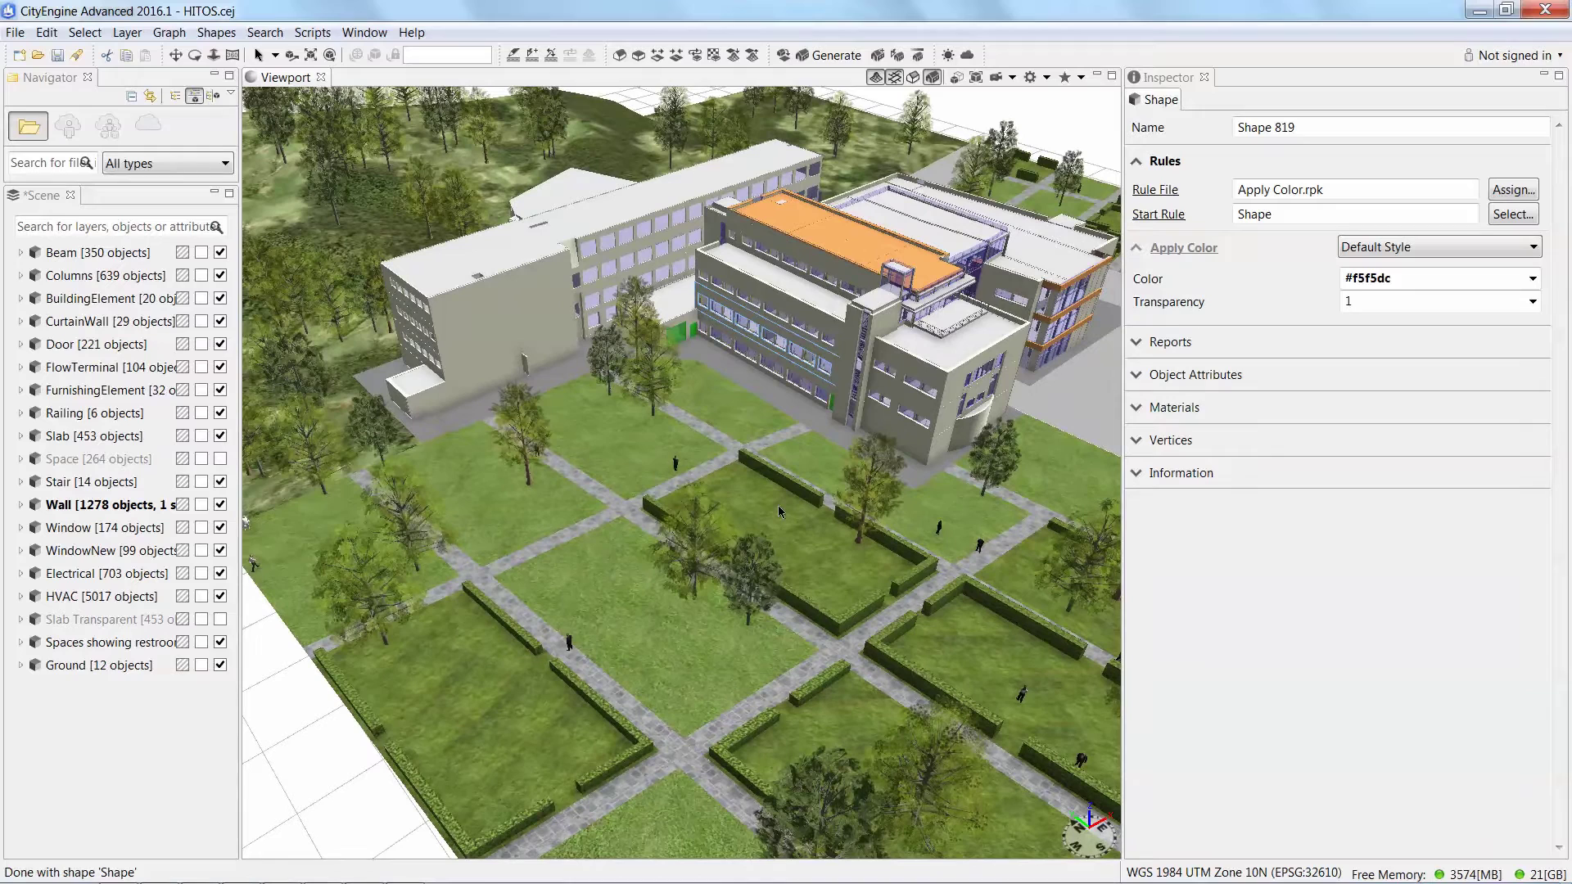
Select the formal park ground shape and set its Lawn_Length to 45
click(778, 505)
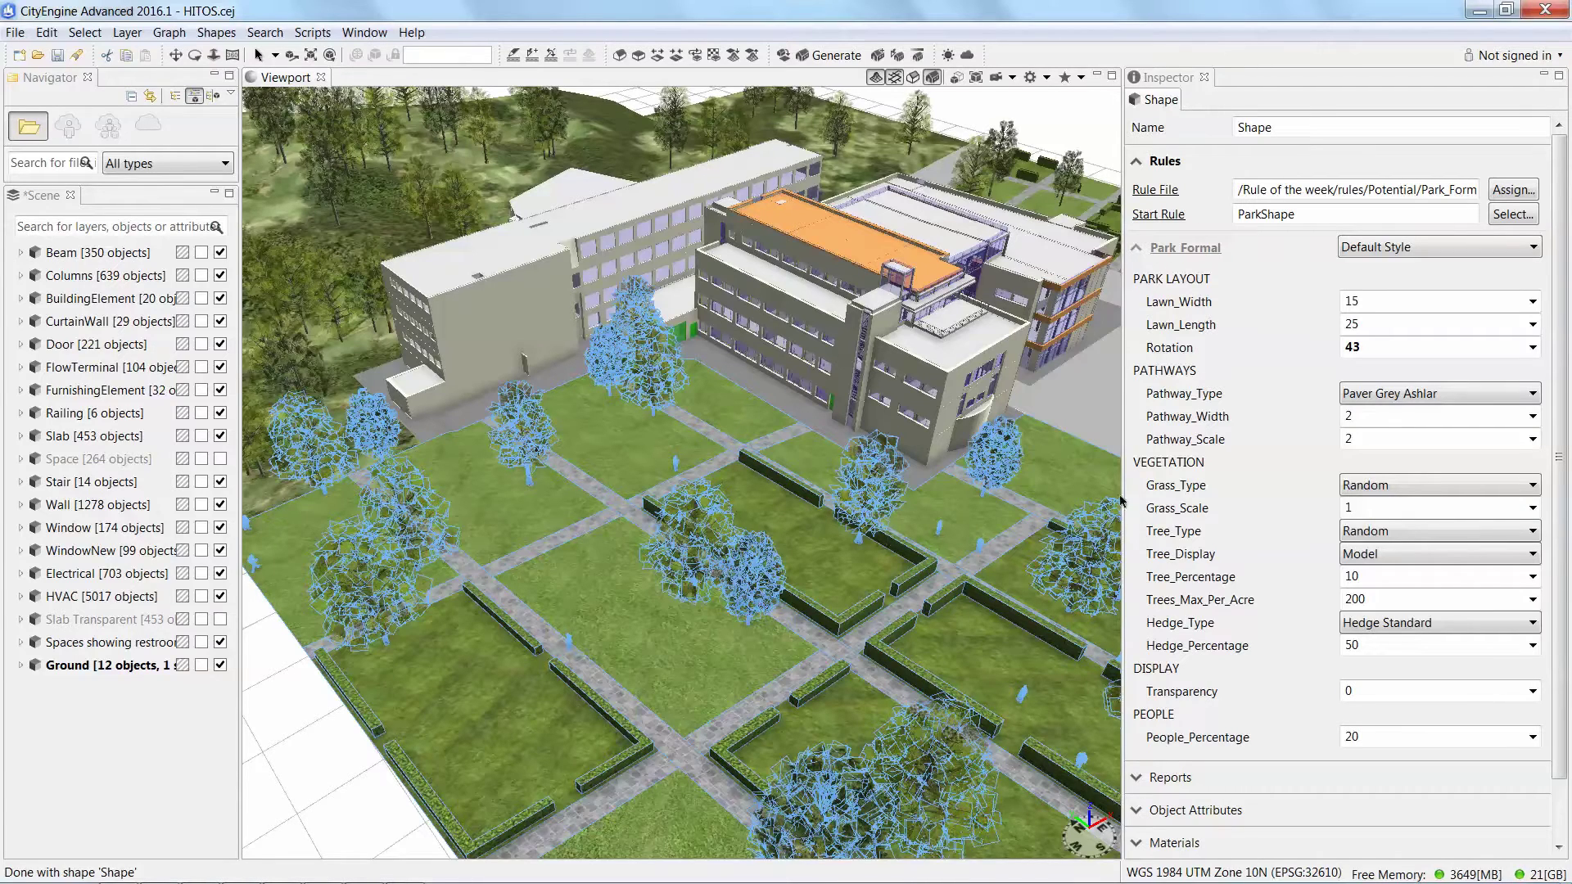
click(1404, 325)
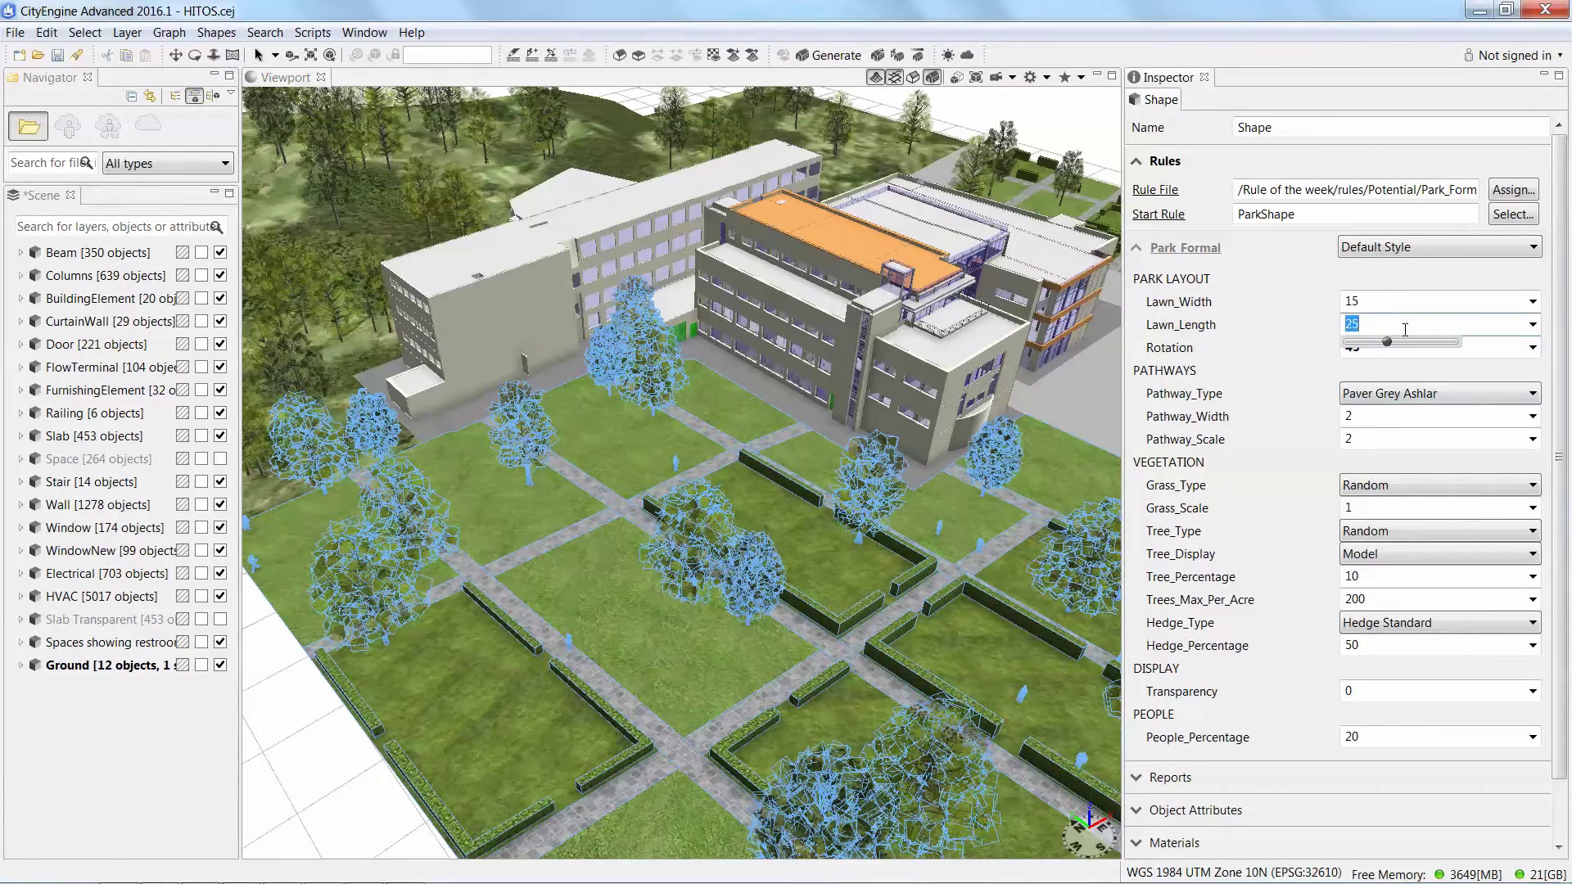
text(45)
key(Return)
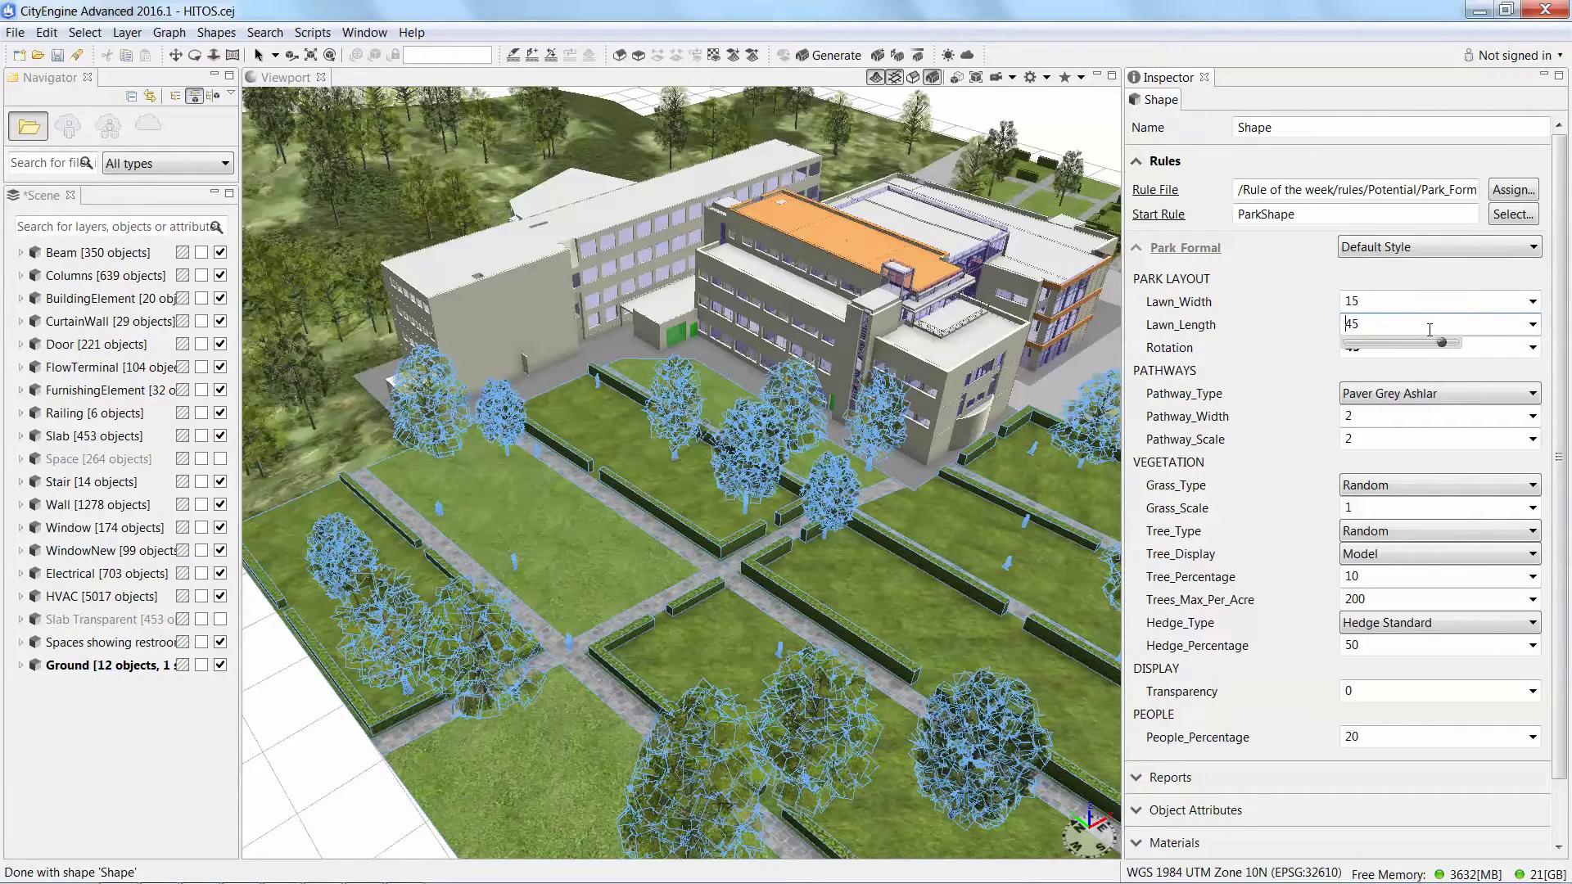
click(1491, 353)
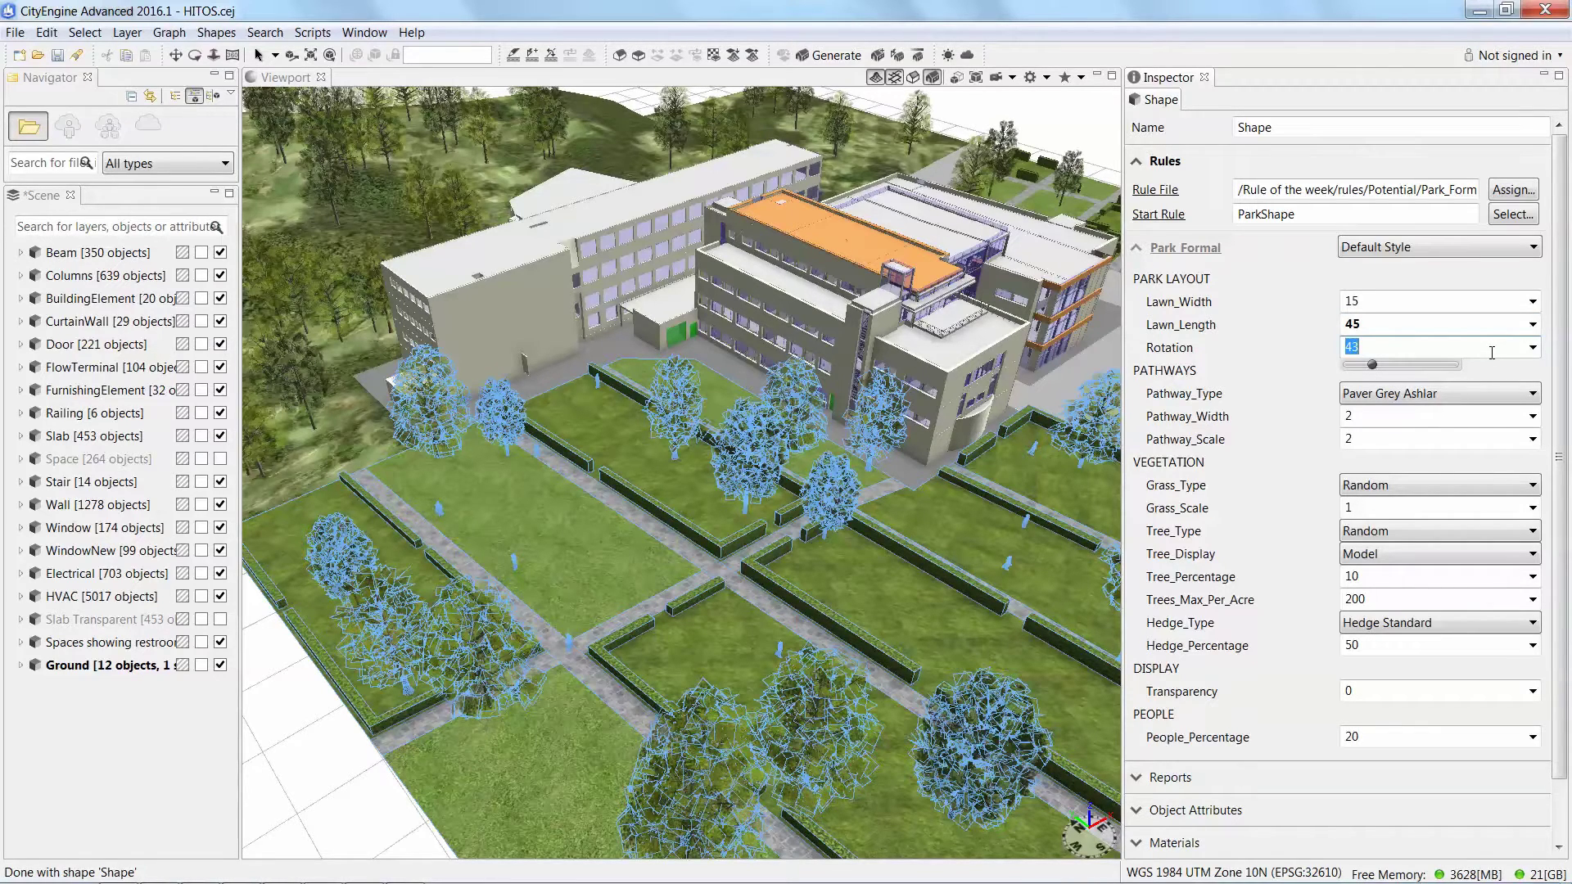
Drag the formal park's Rotation slider up to about 106.78
click(1373, 366)
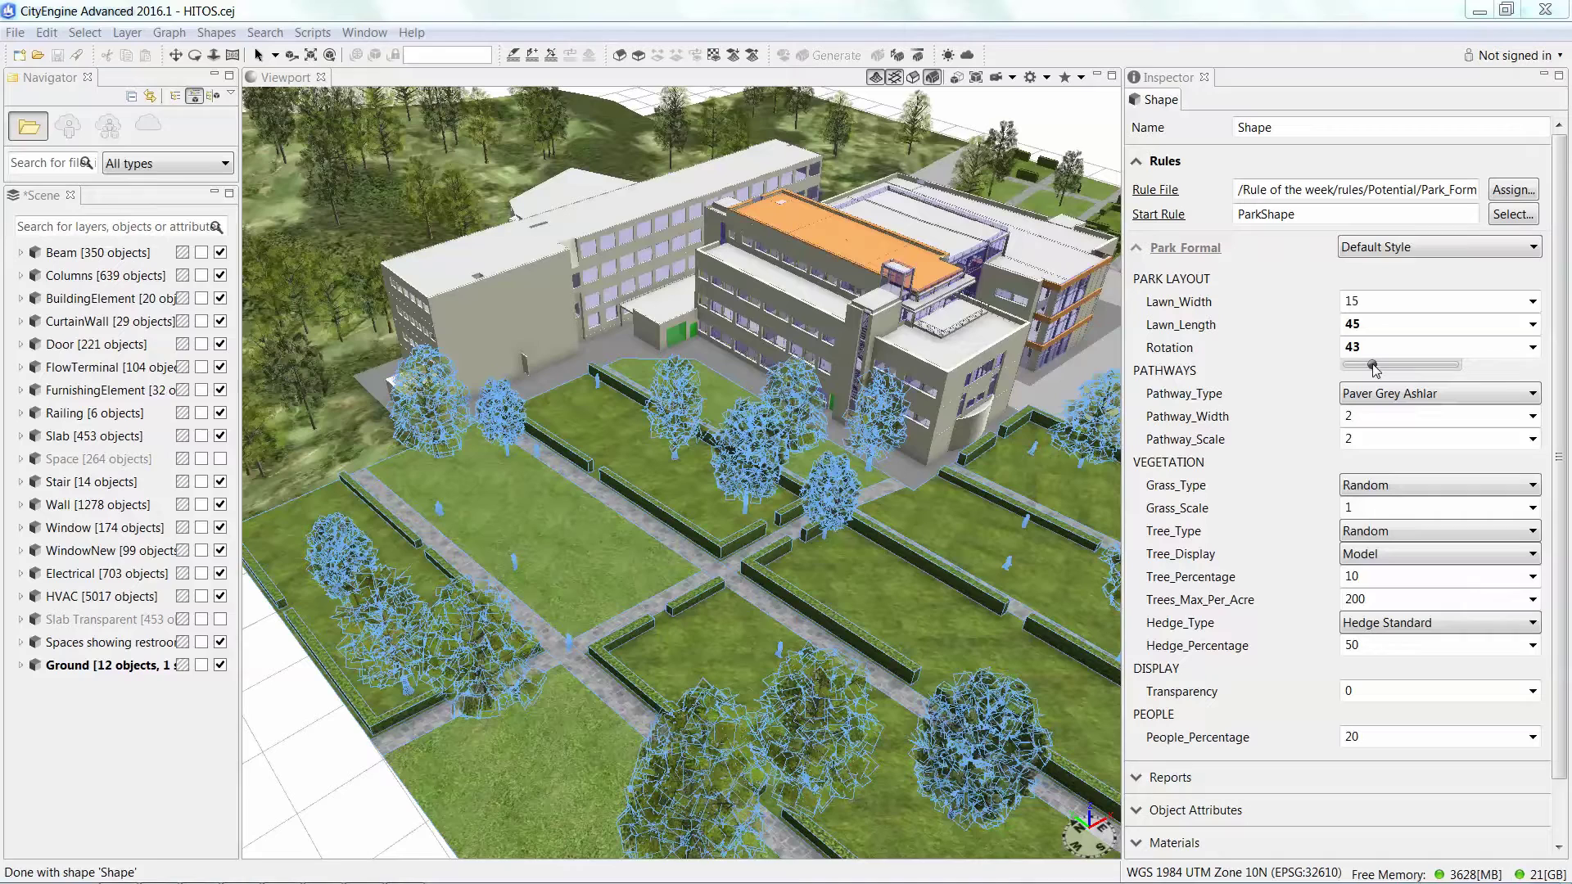
drag(1375, 370, 1411, 371)
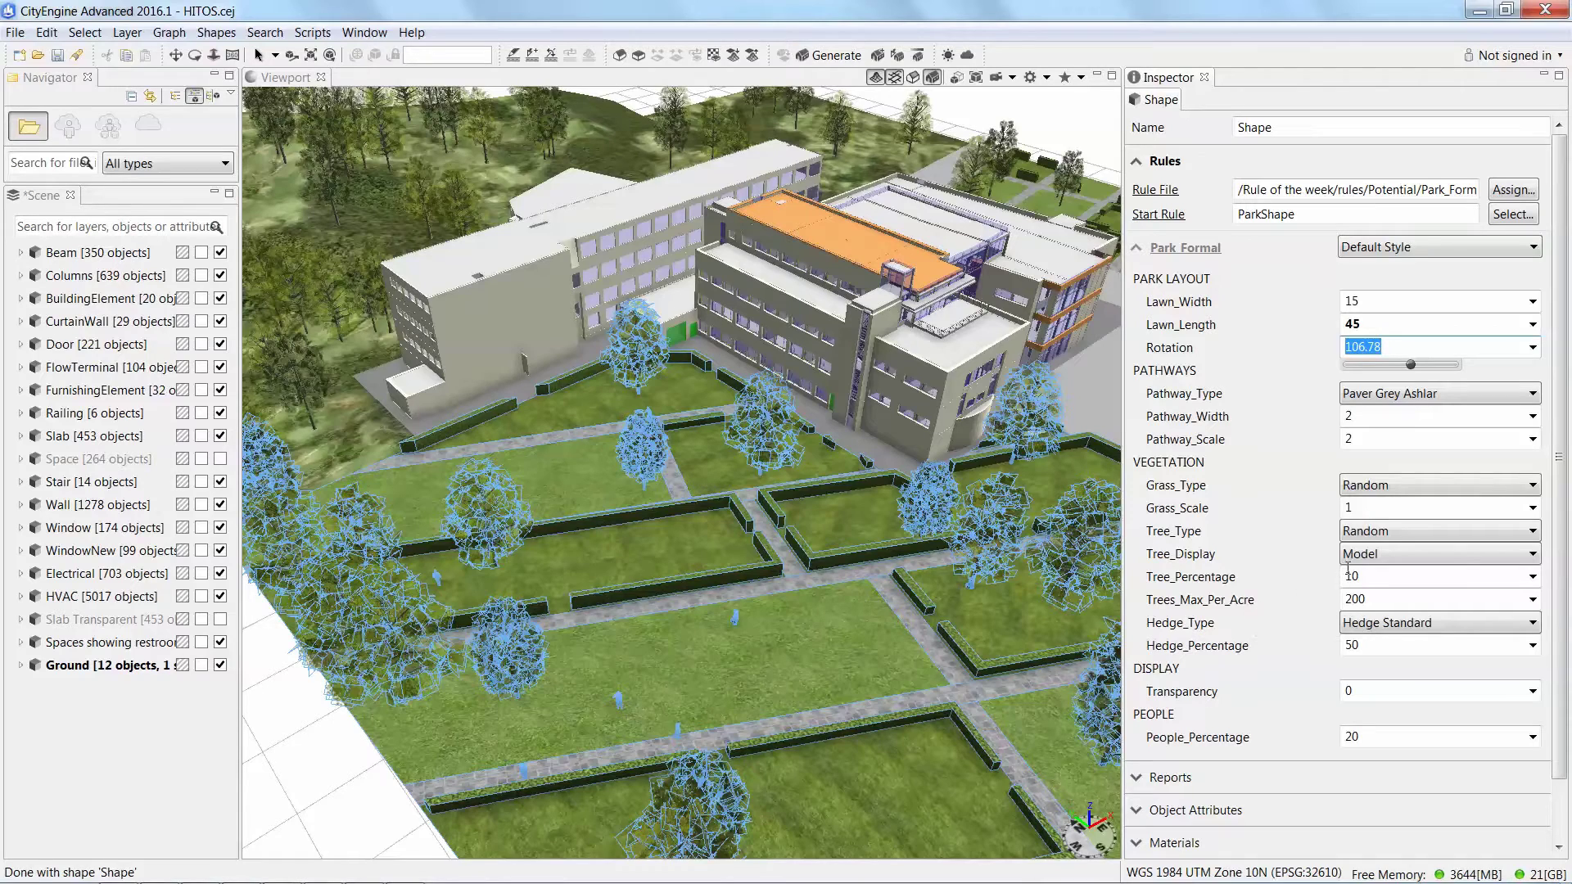
Switch tree display to Analytical and back to Model, then set Tree_Percentage to 30
click(1389, 554)
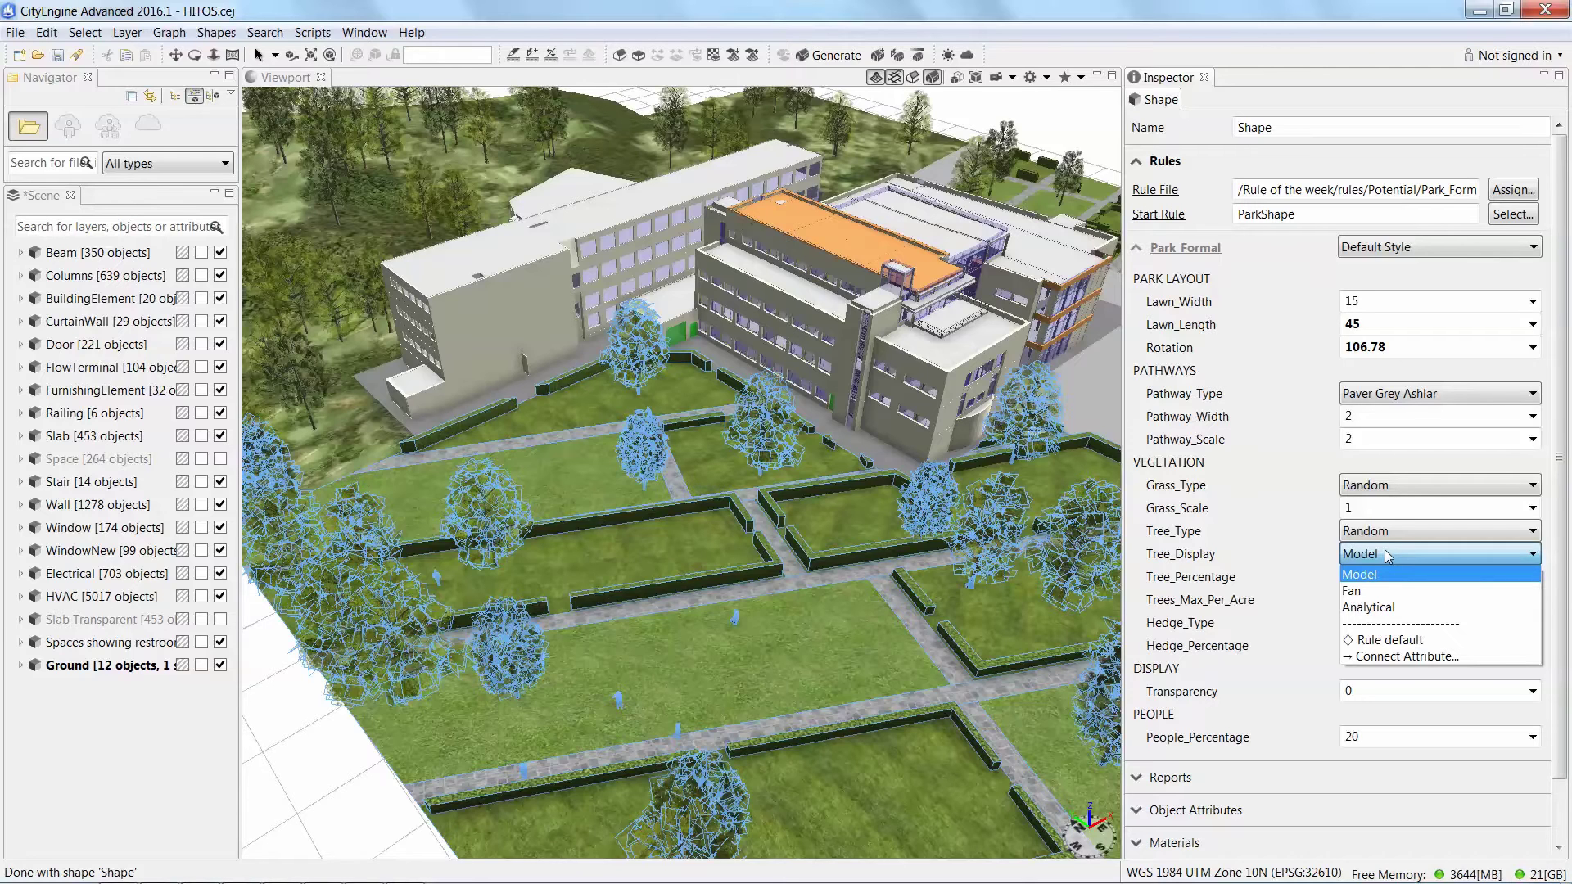
click(1377, 606)
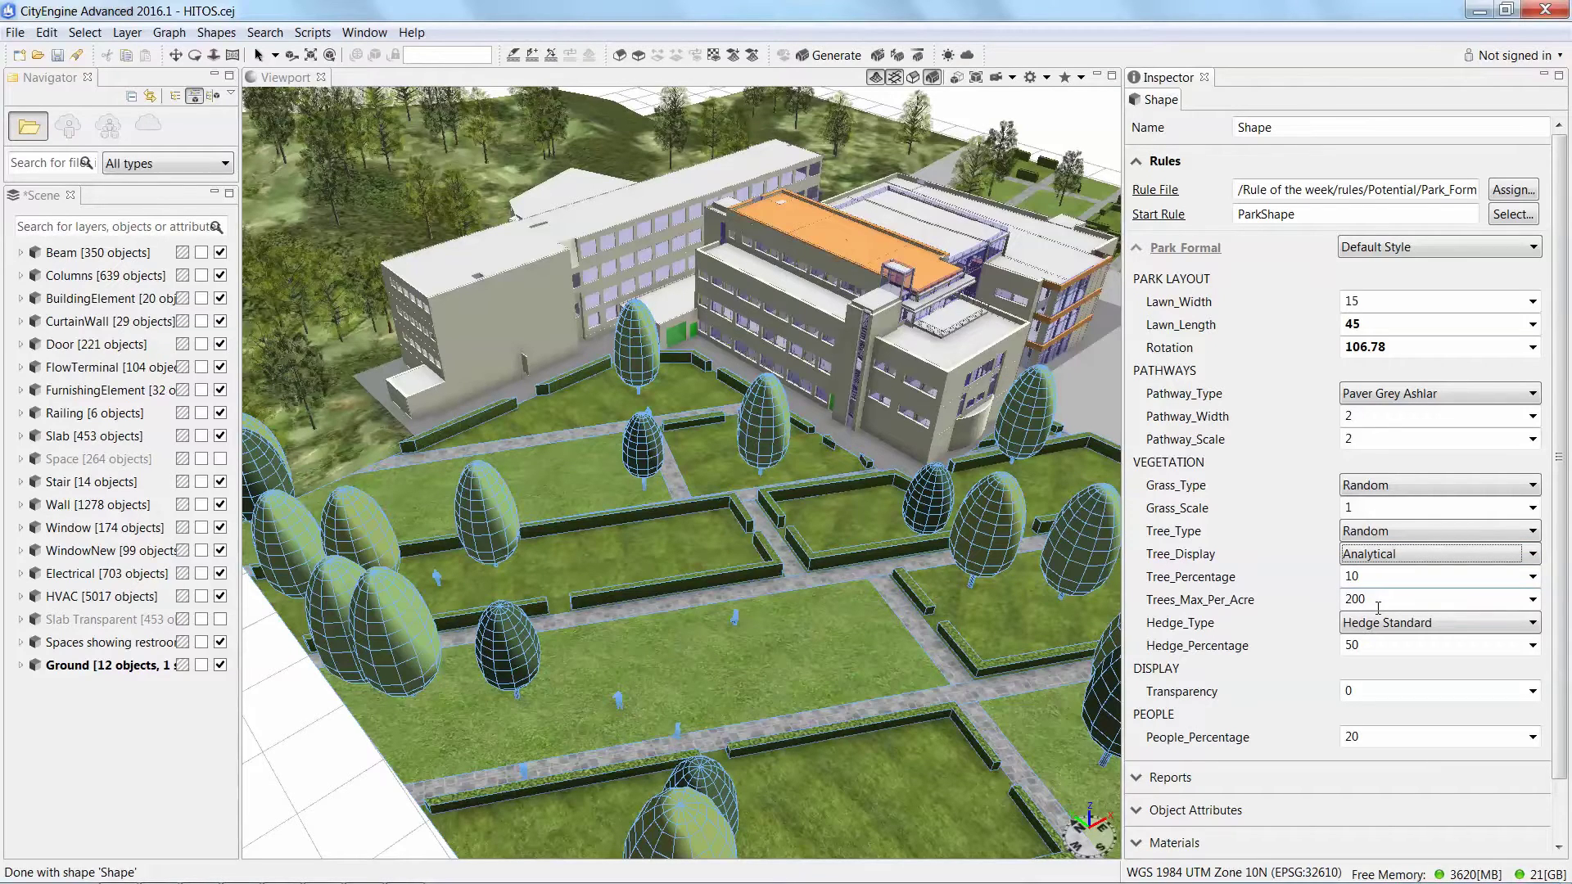
click(1389, 558)
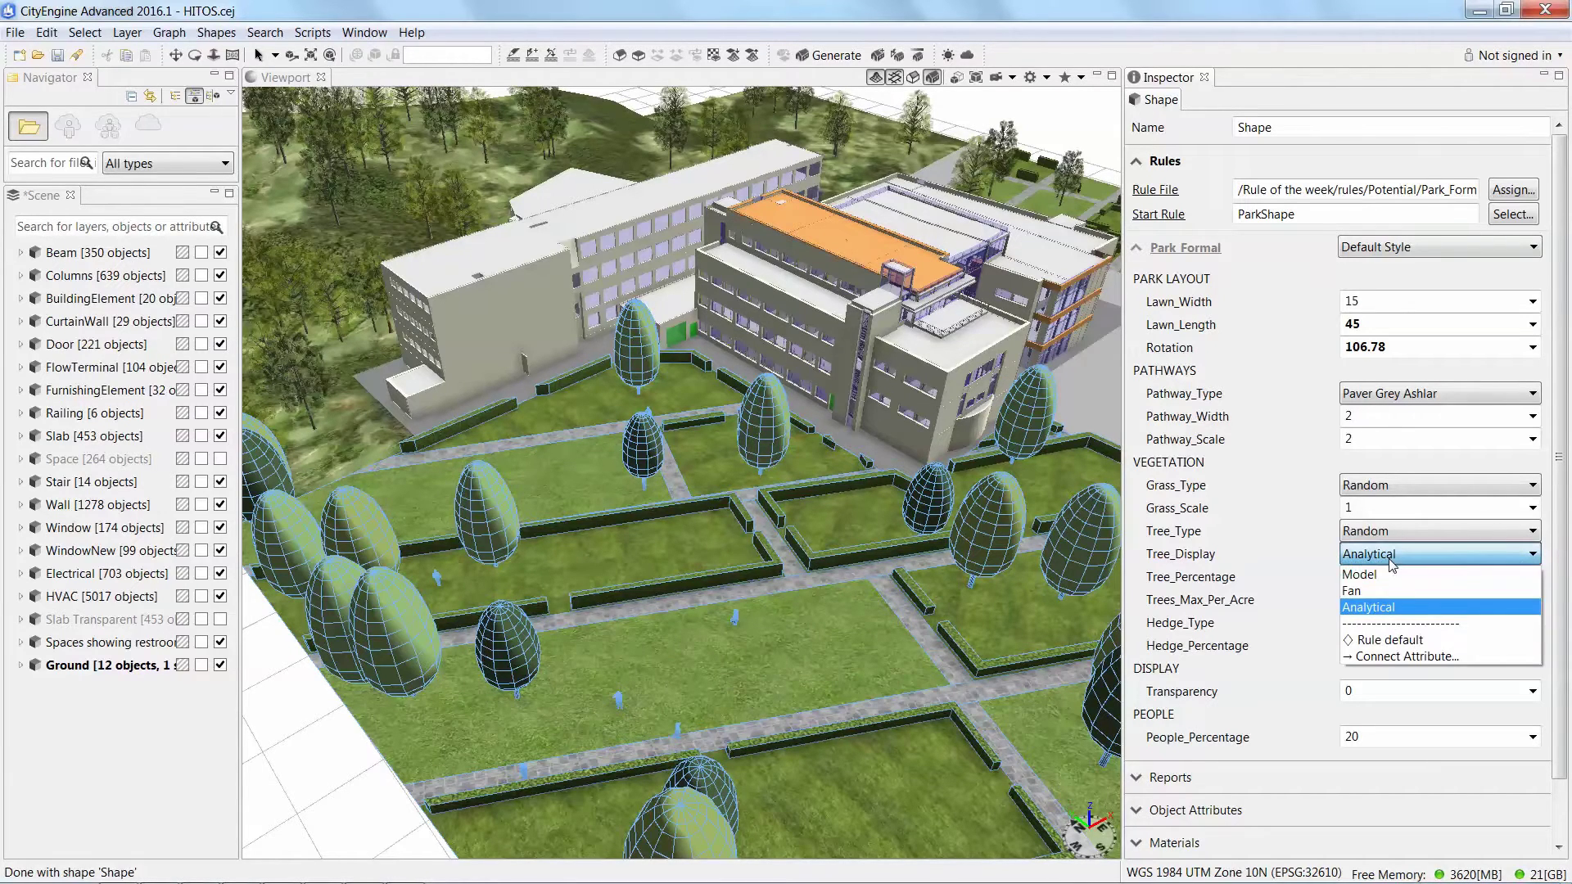
click(1380, 575)
click(1380, 576)
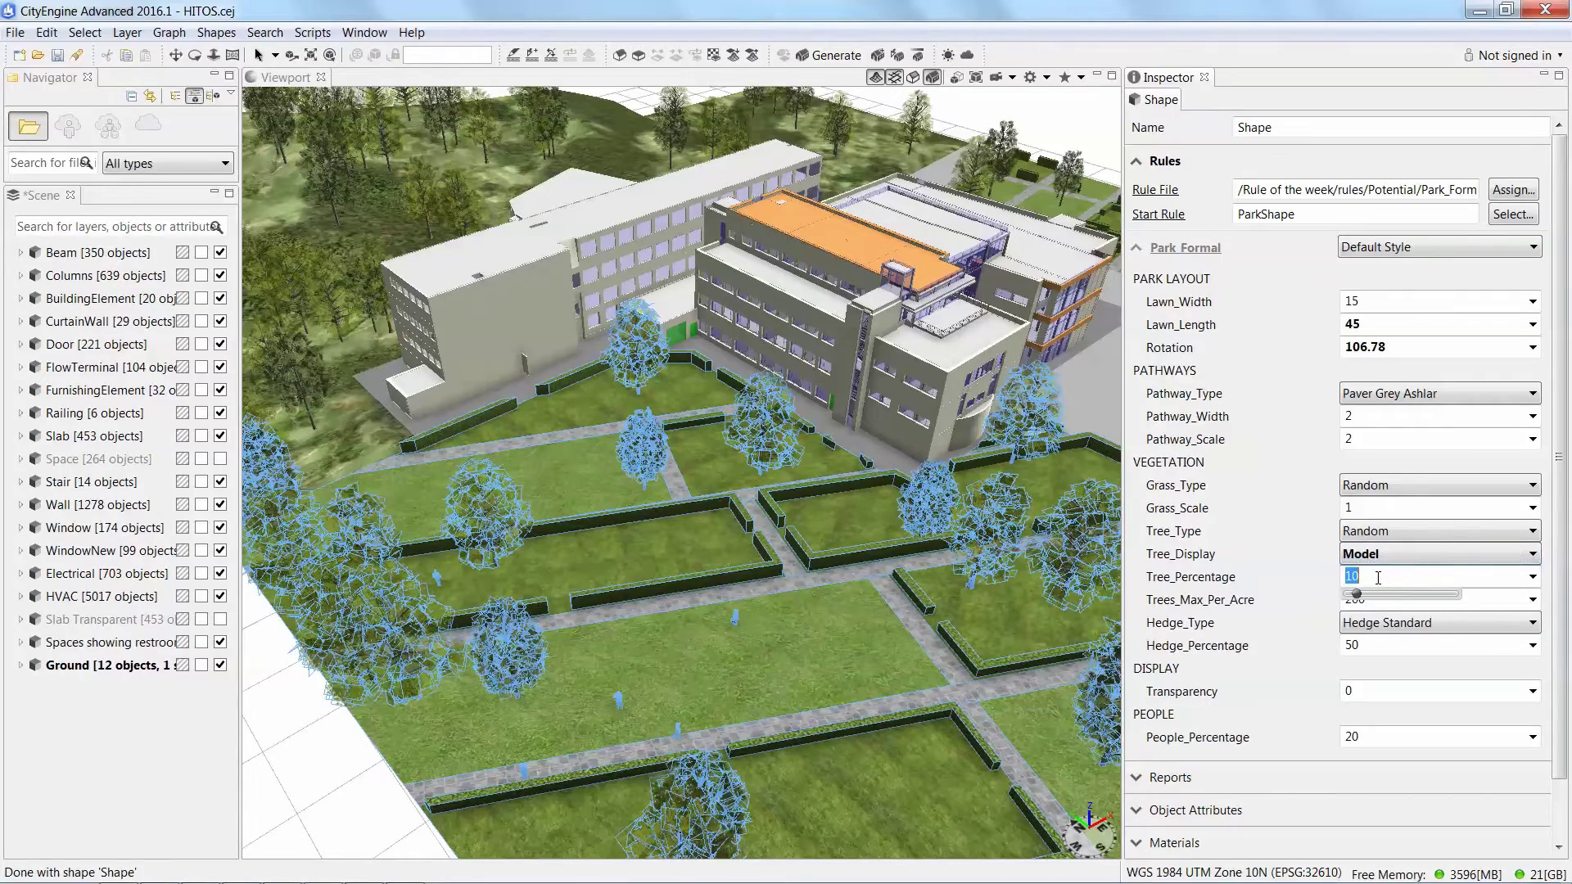
key(BackSpace)
text(0)
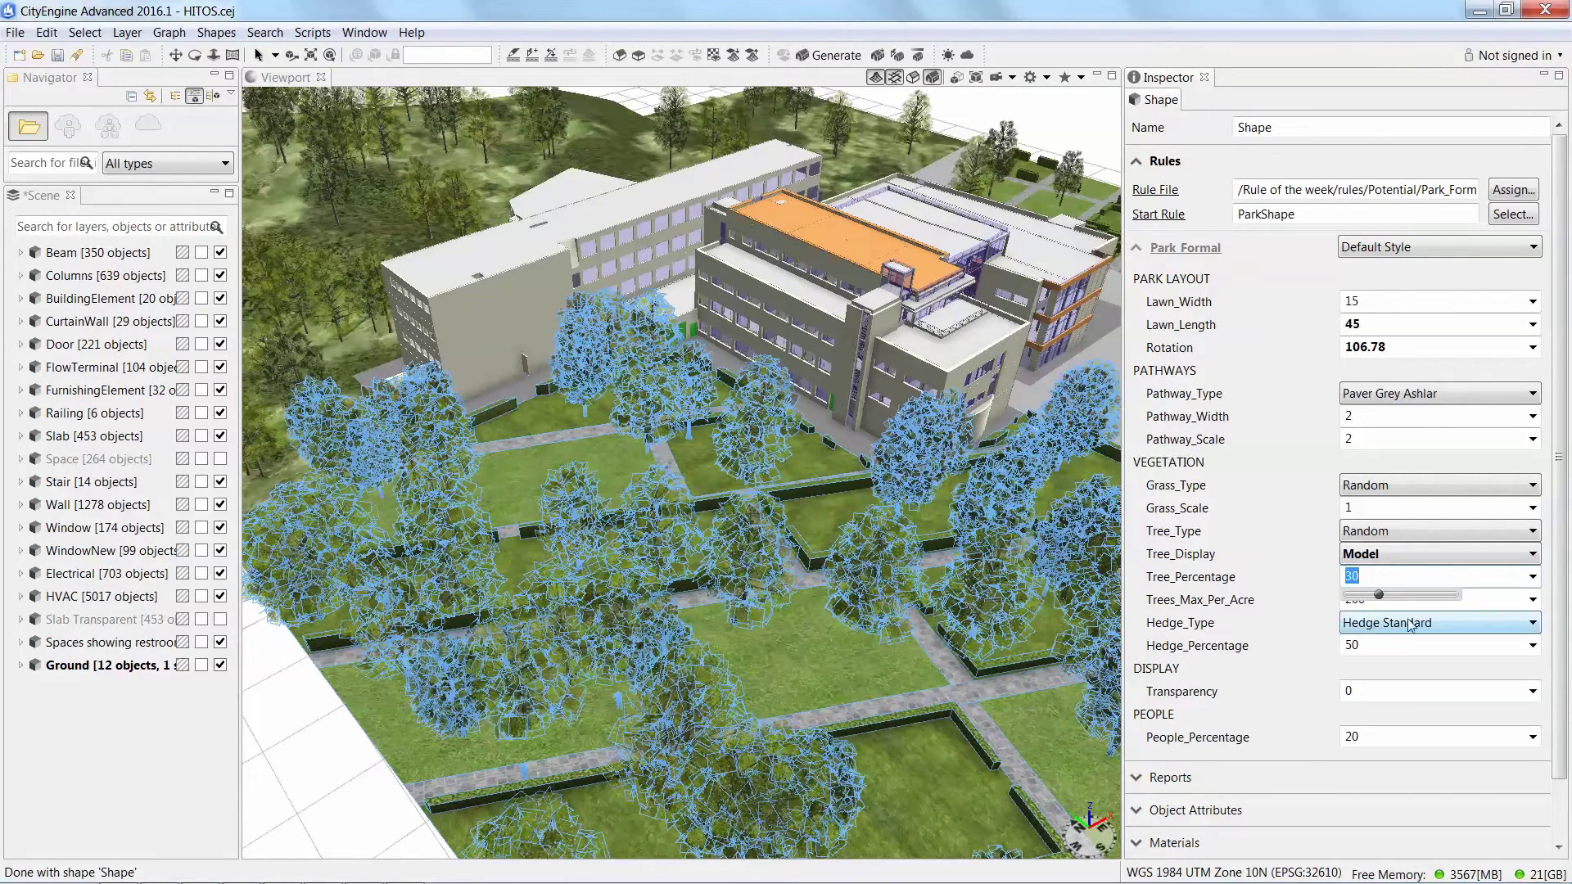
click(1446, 592)
Set the formal park's Hedge_Percentage to 76 and People_Percentage to 60
click(1445, 642)
text(76)
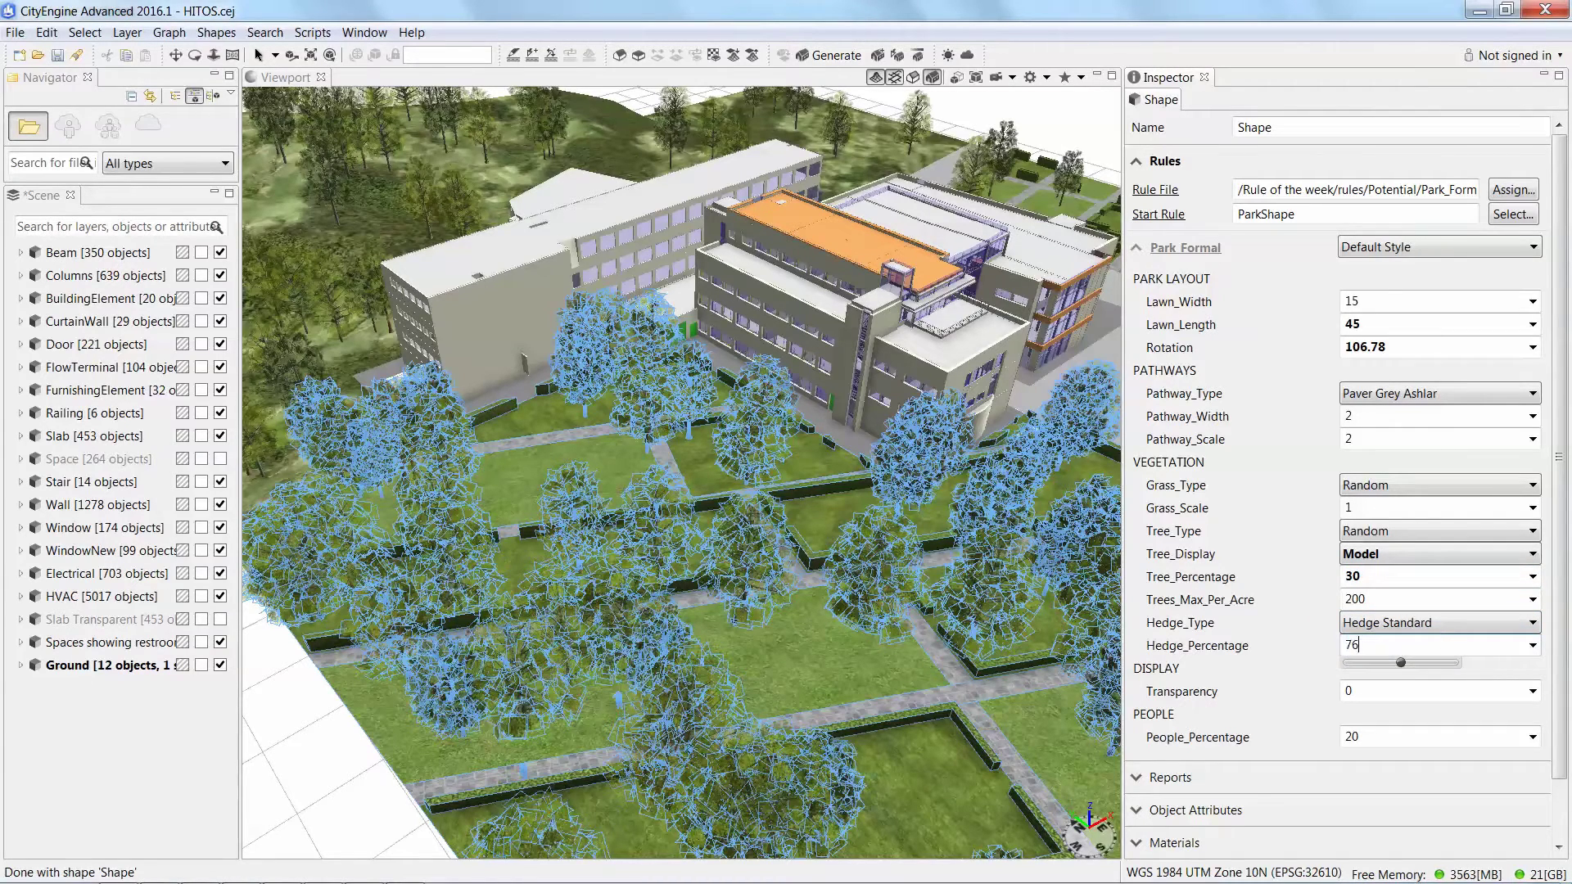
key(Return)
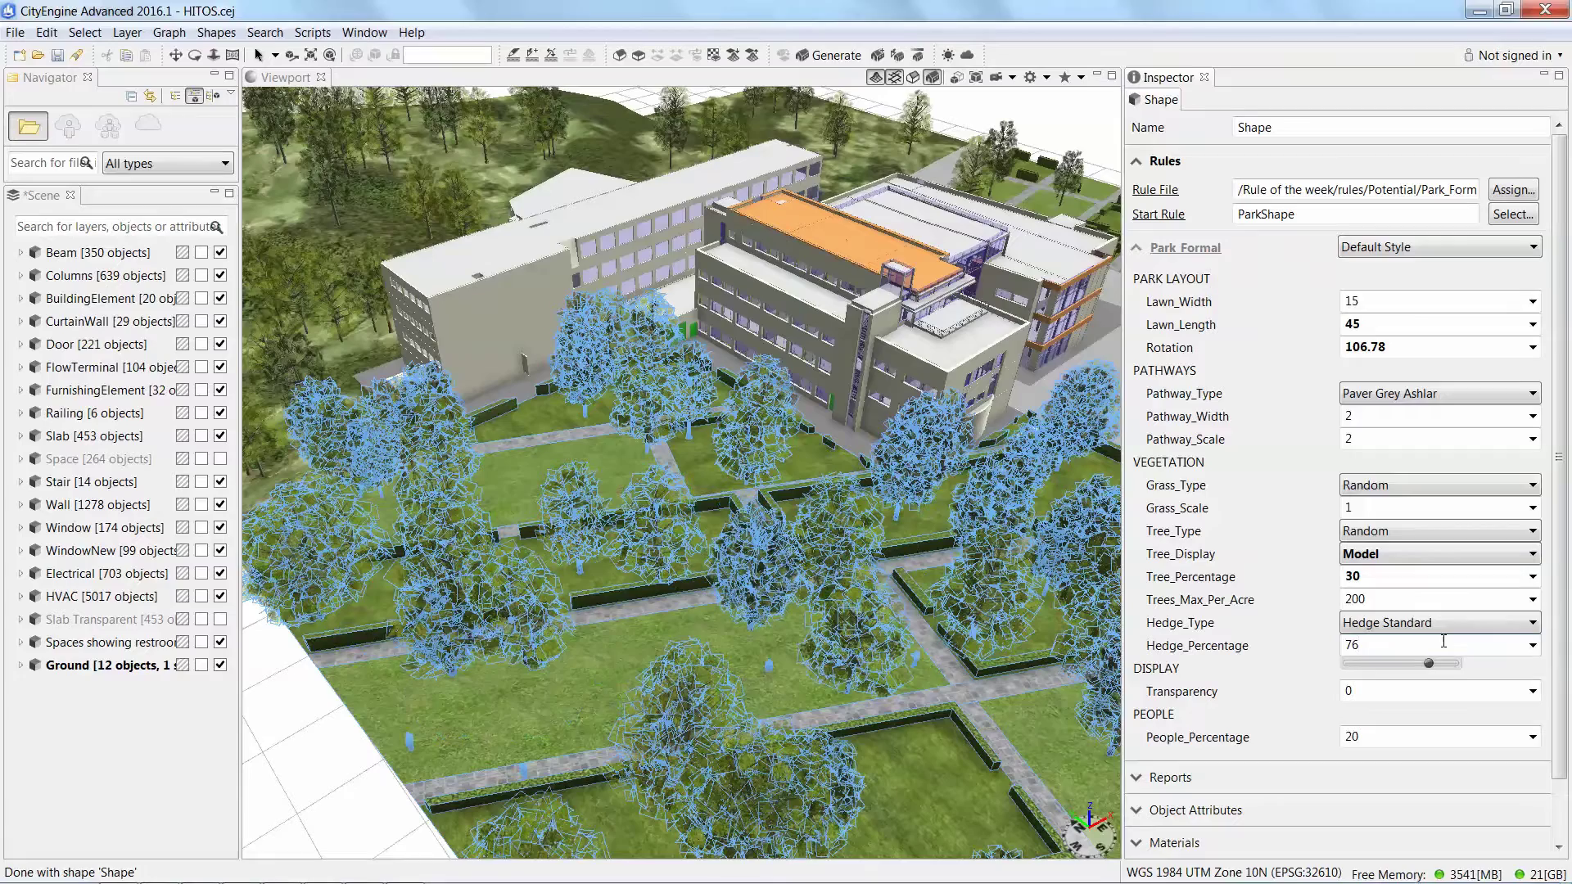
click(1369, 737)
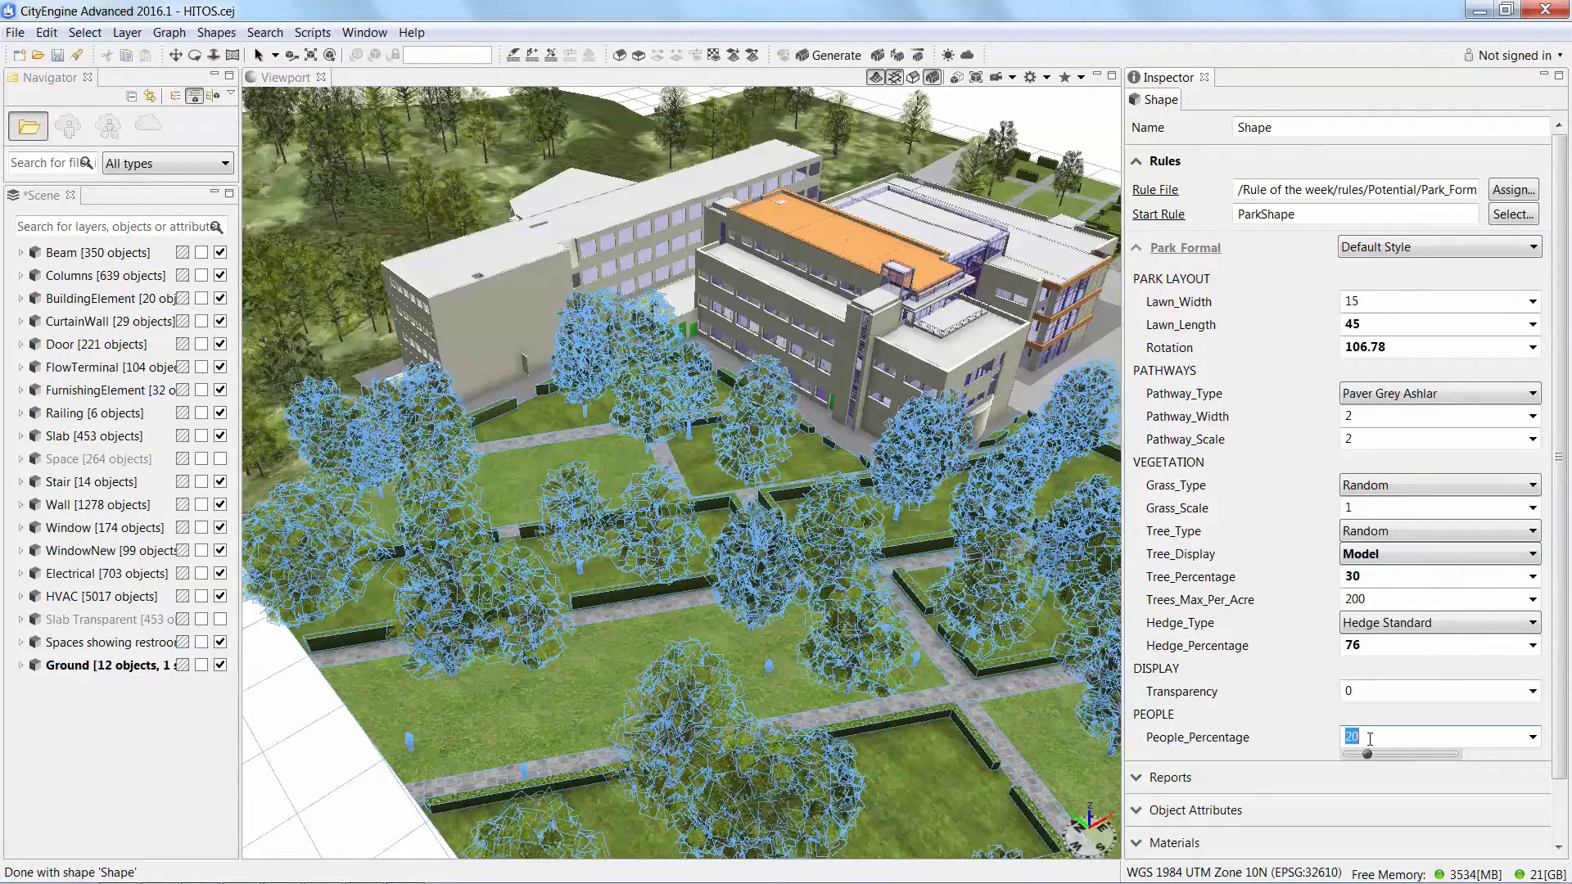
text(60)
key(Return)
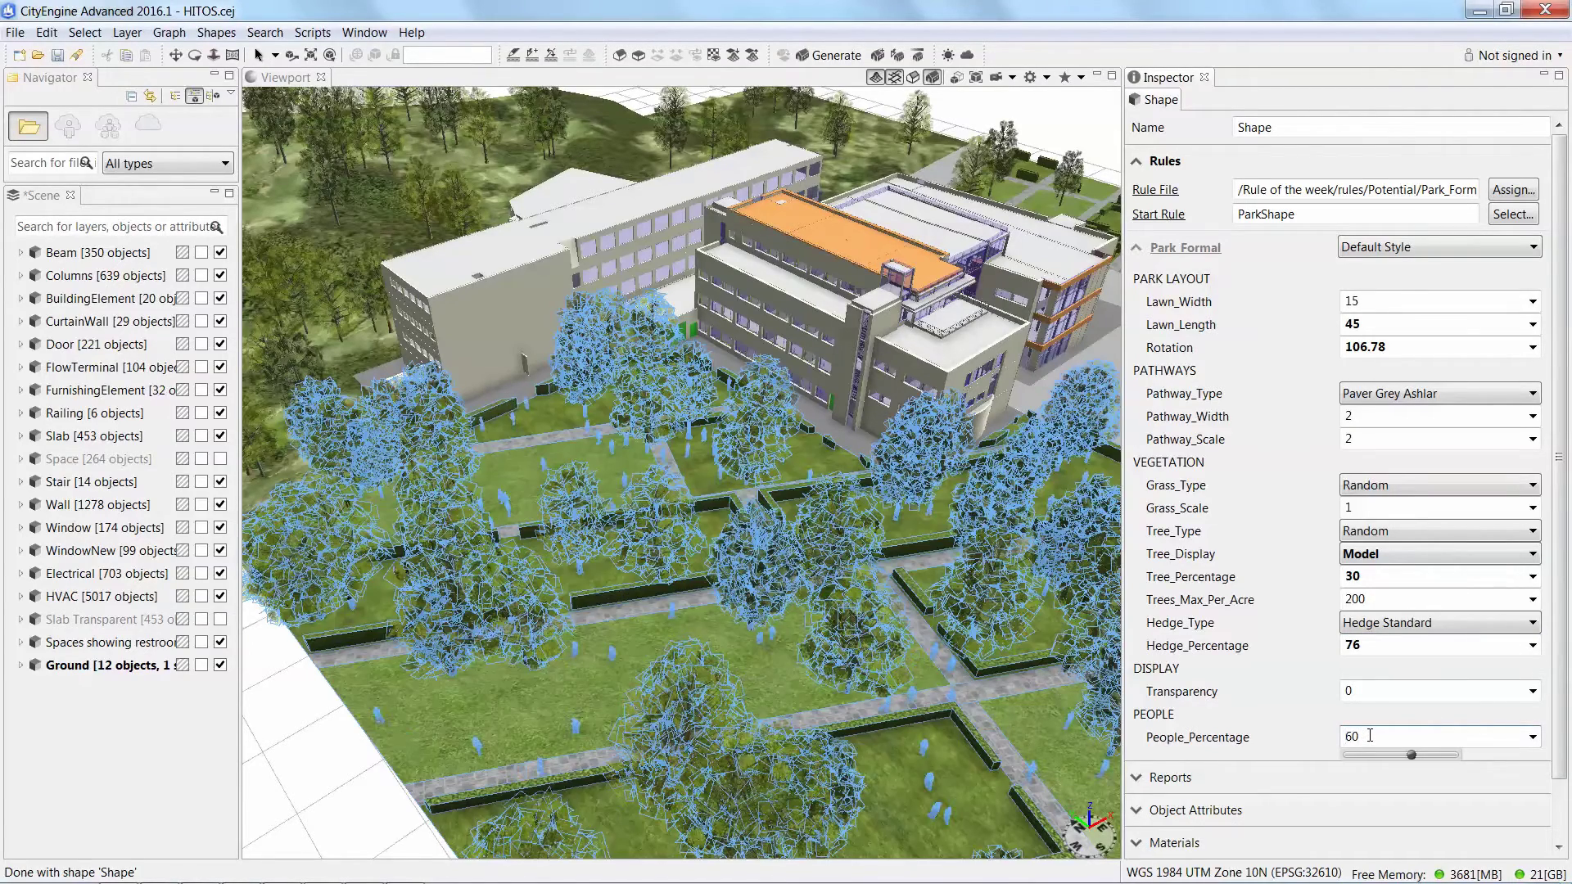
click(331, 766)
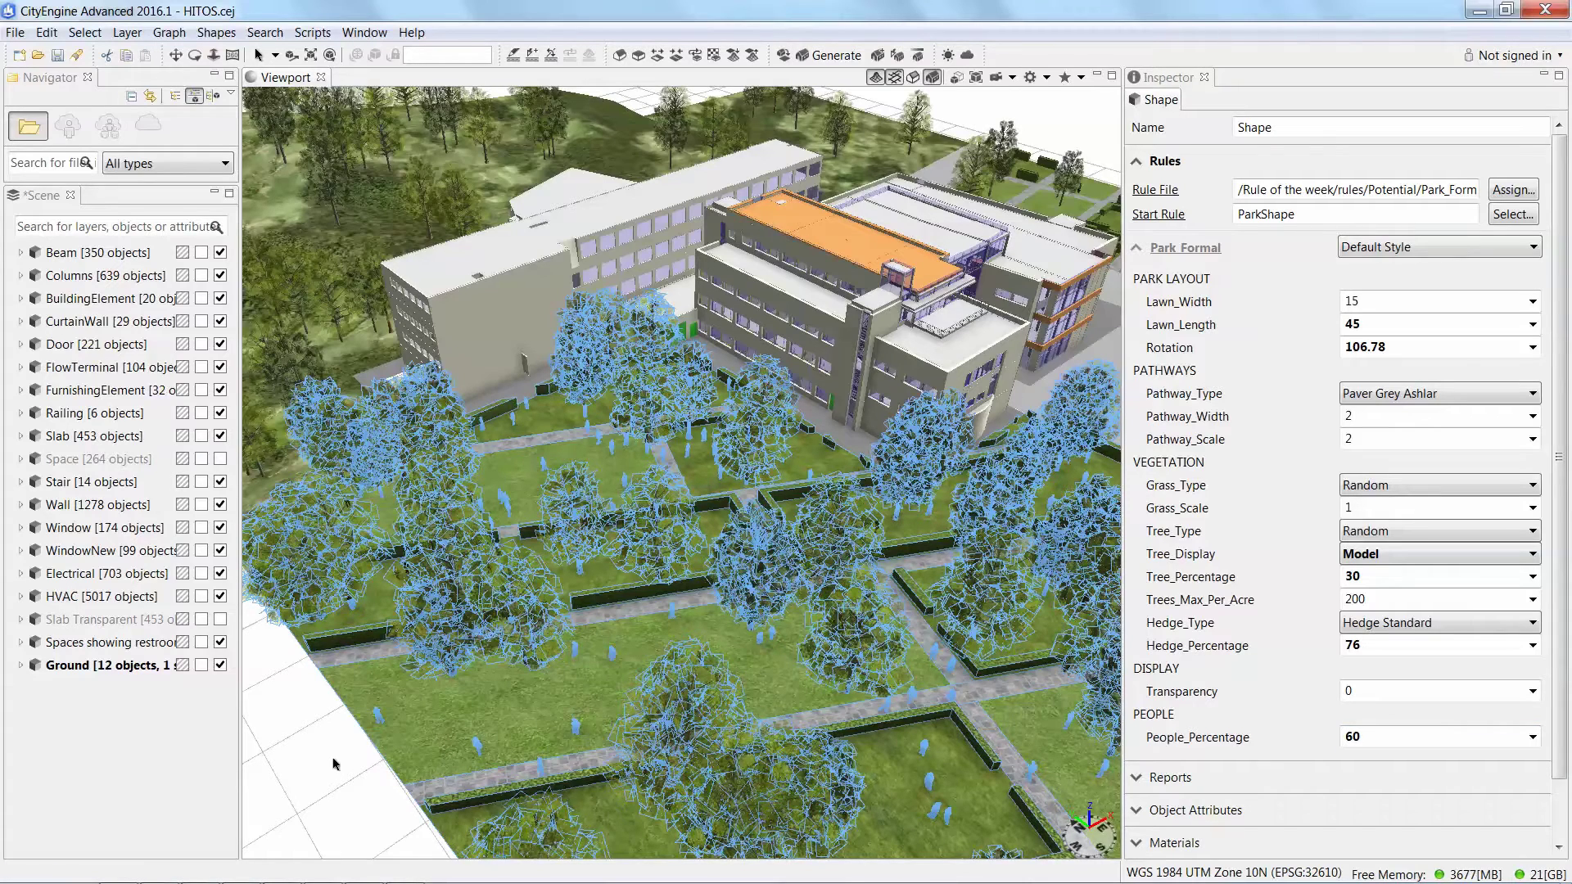
Select the hillside park shape and lower its Tree_Percentage from 80 to 20
click(321, 748)
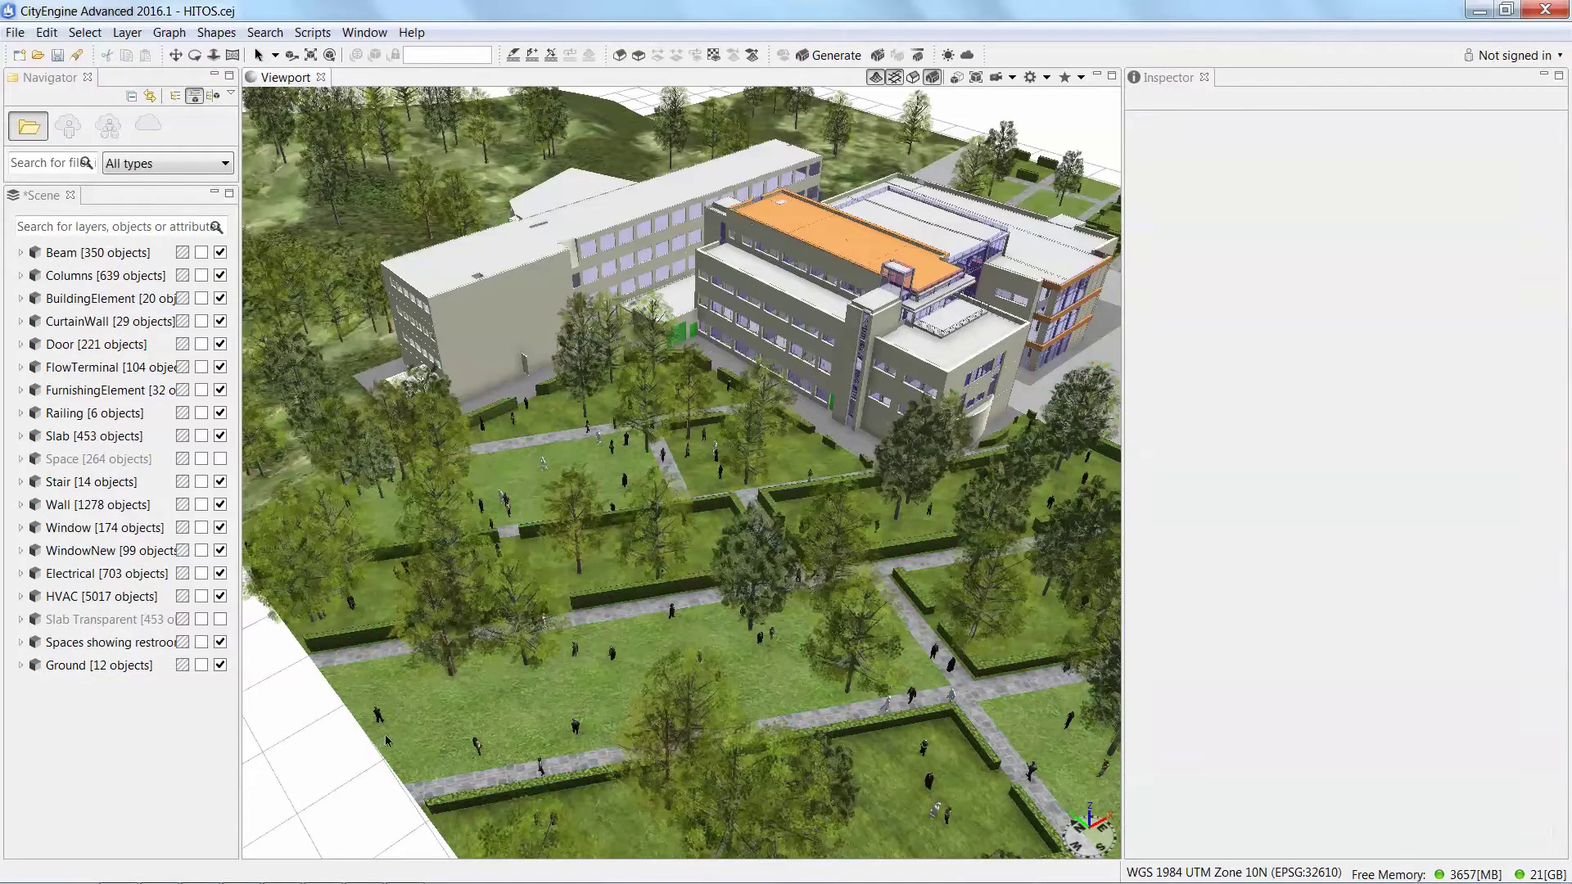
alt+drag(530, 683, 768, 625)
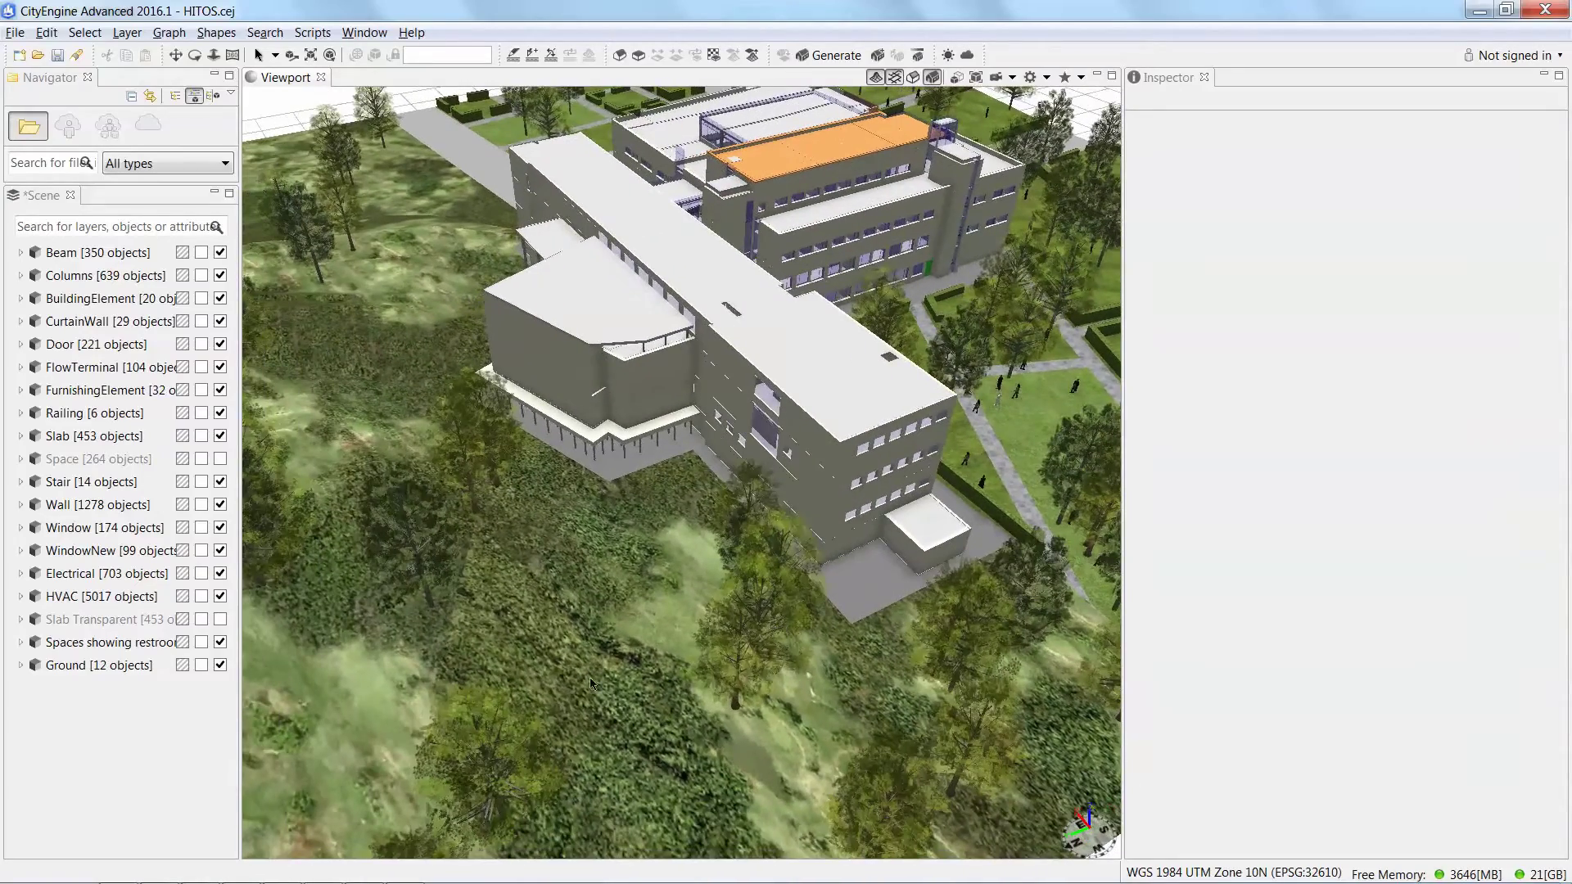
scroll(737, 630, up, 5)
scroll(681, 614, down, 5)
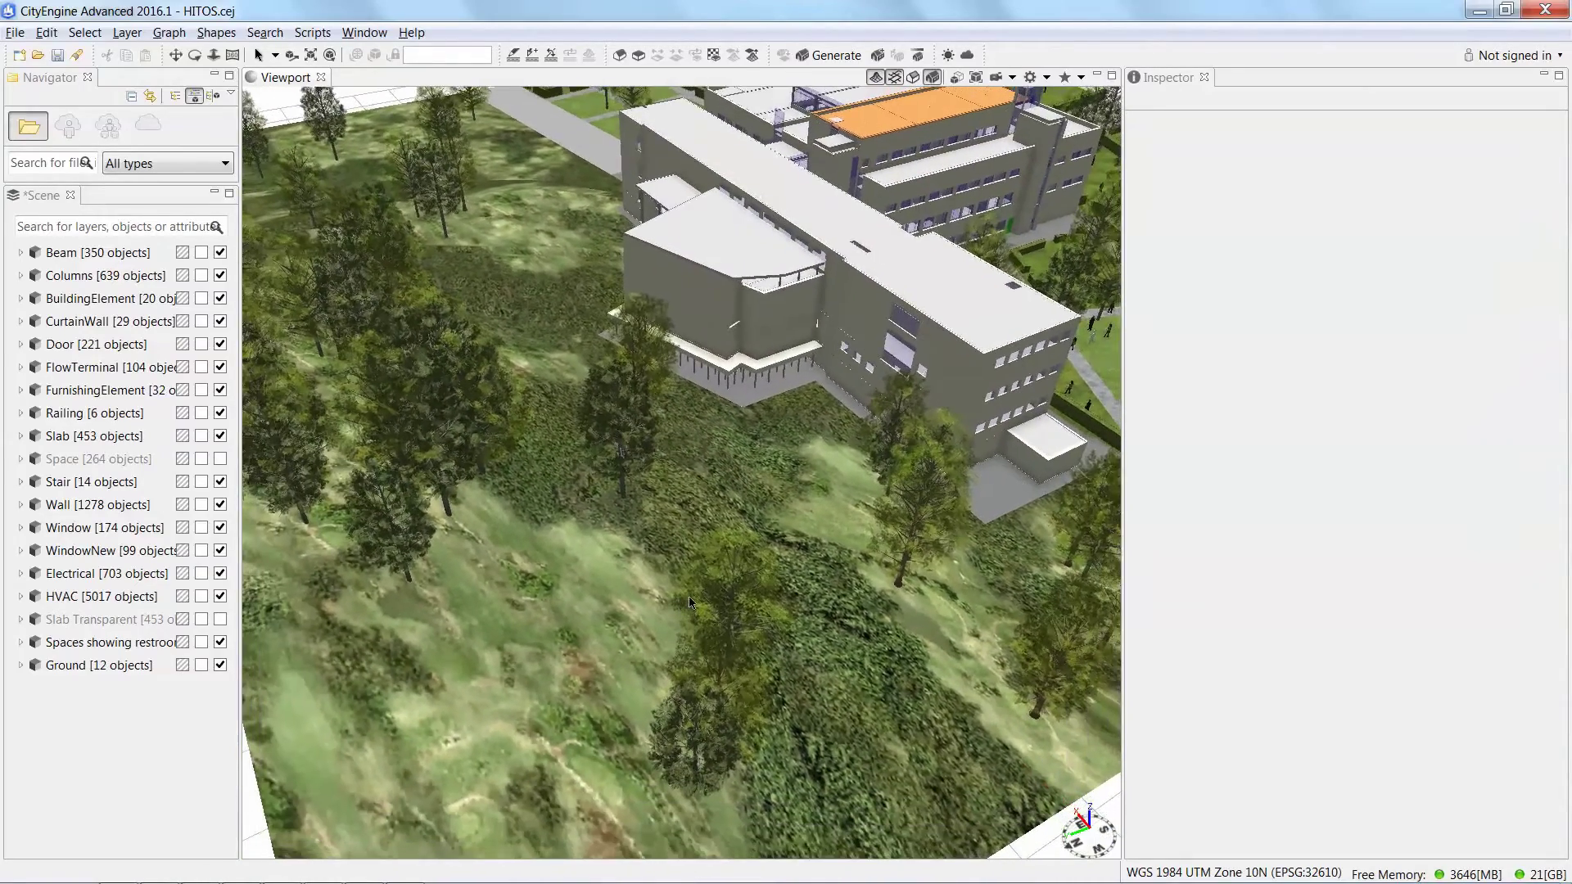
scroll(699, 600, down, 1)
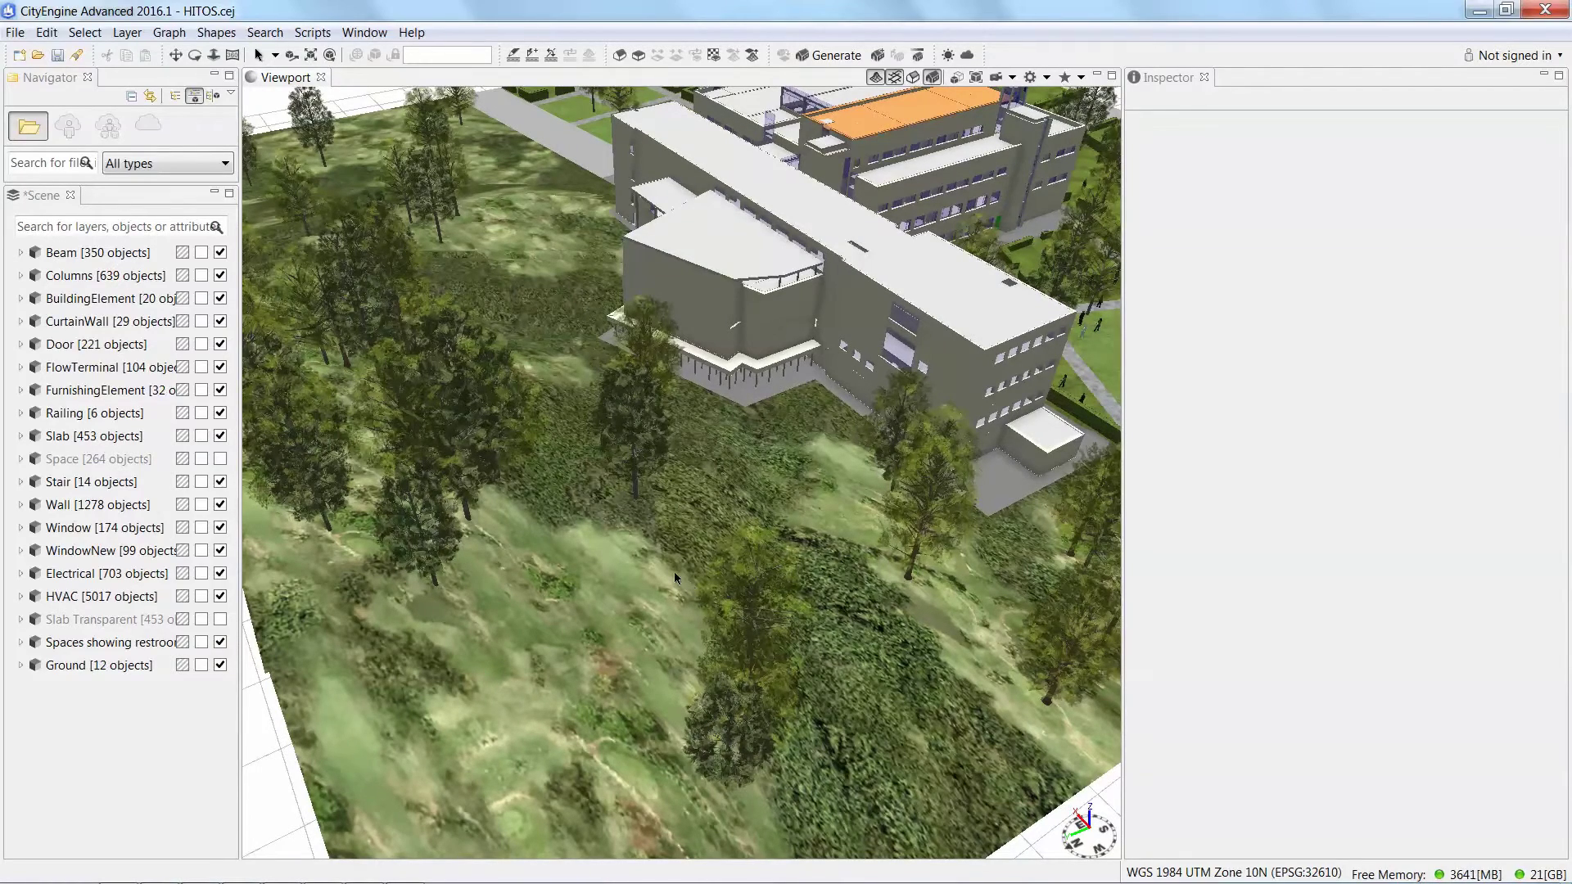
click(675, 572)
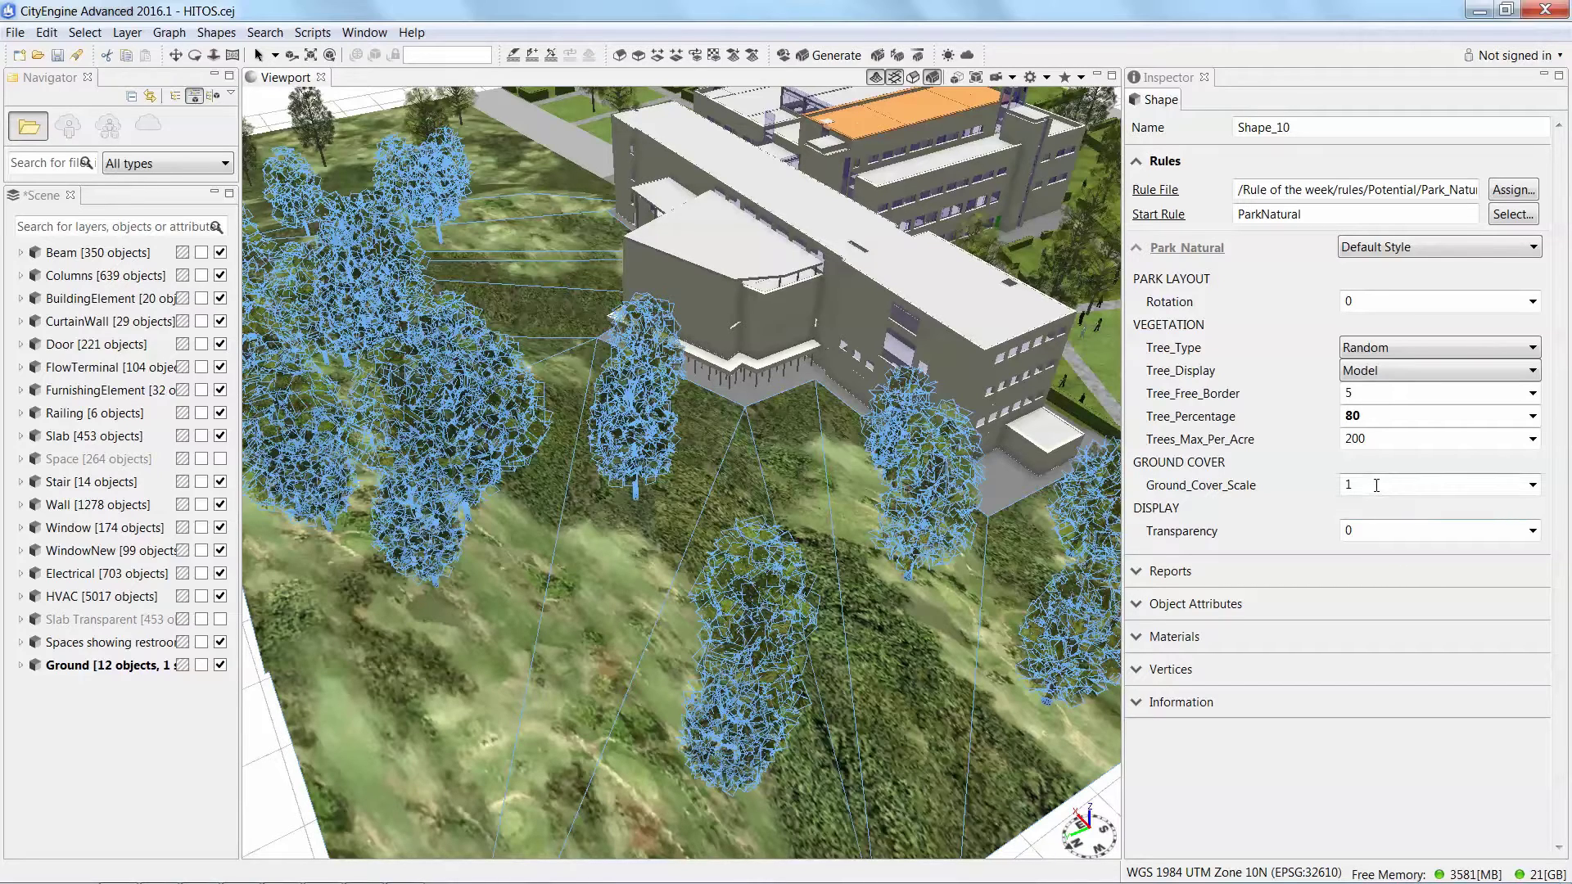
click(1368, 415)
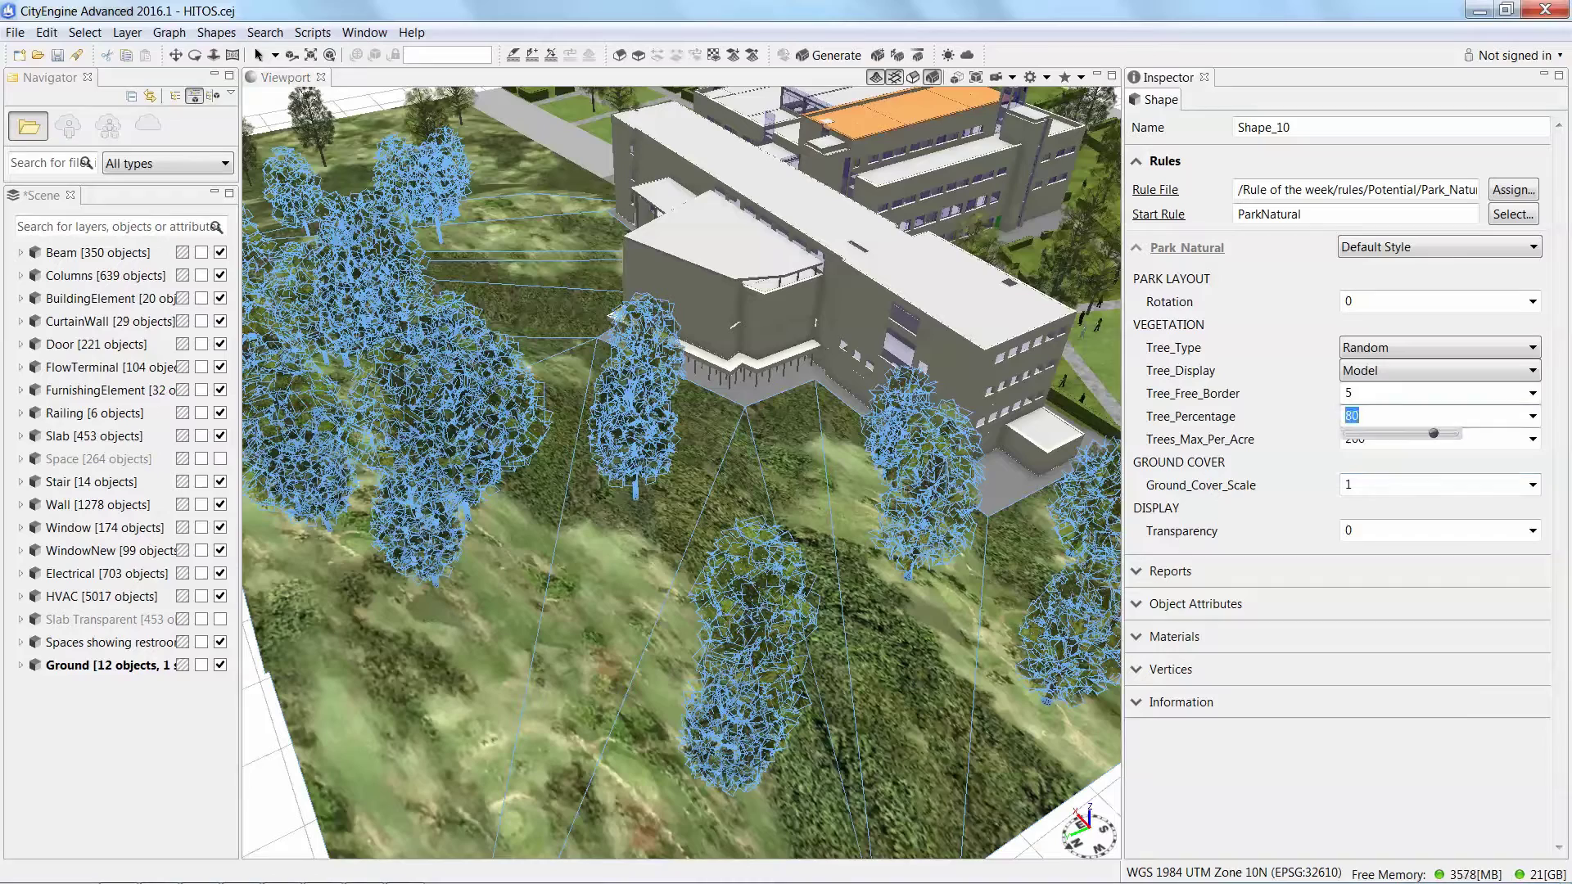
text(20)
key(Return)
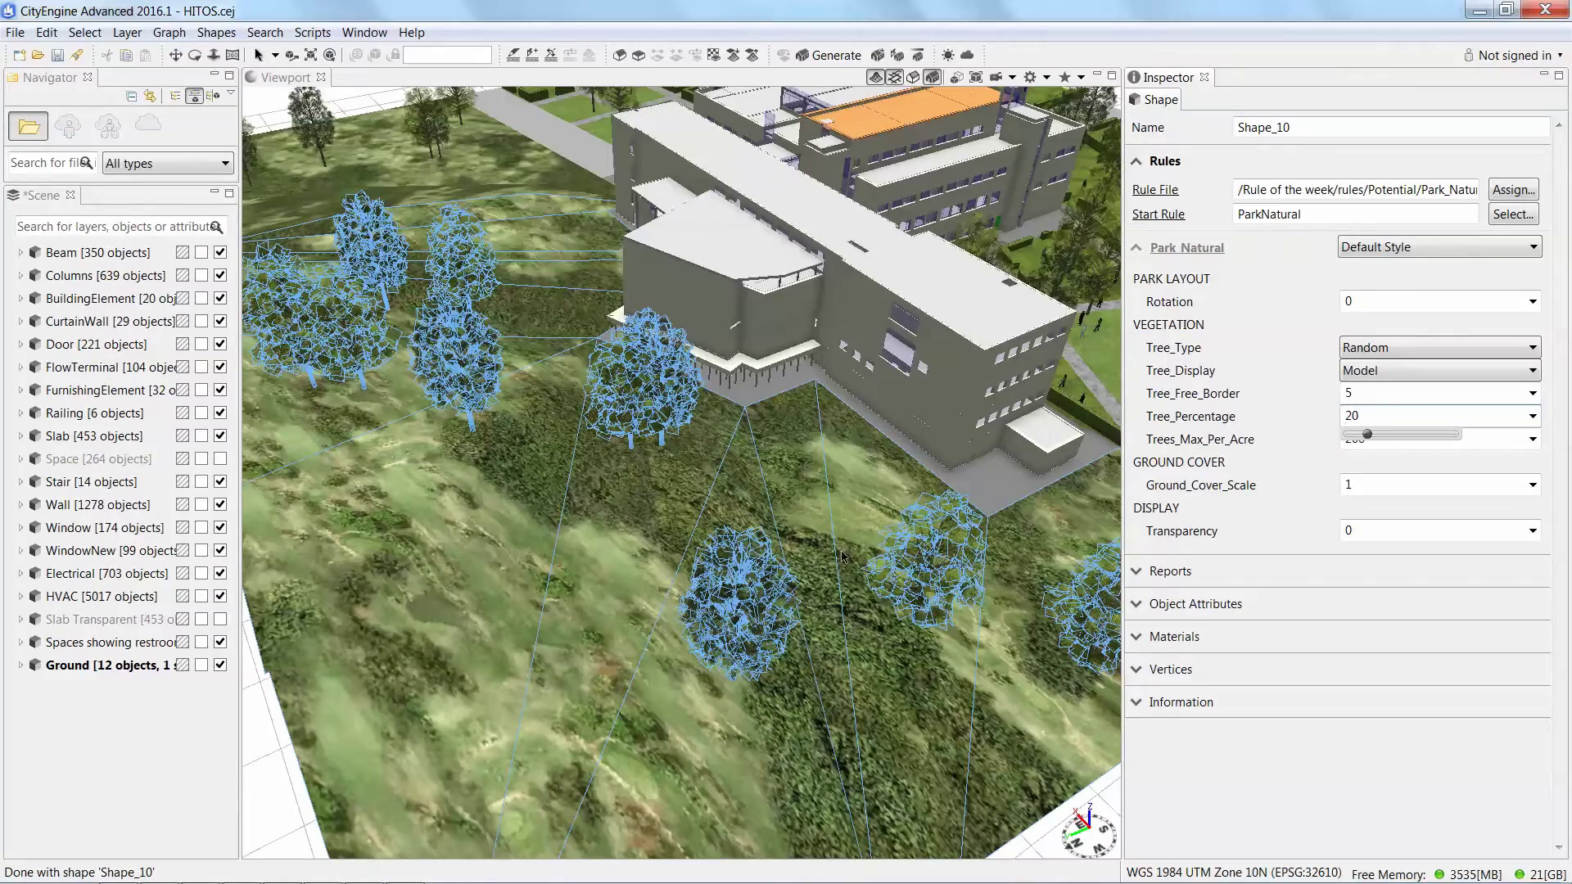
alt+drag(986, 501, 852, 547)
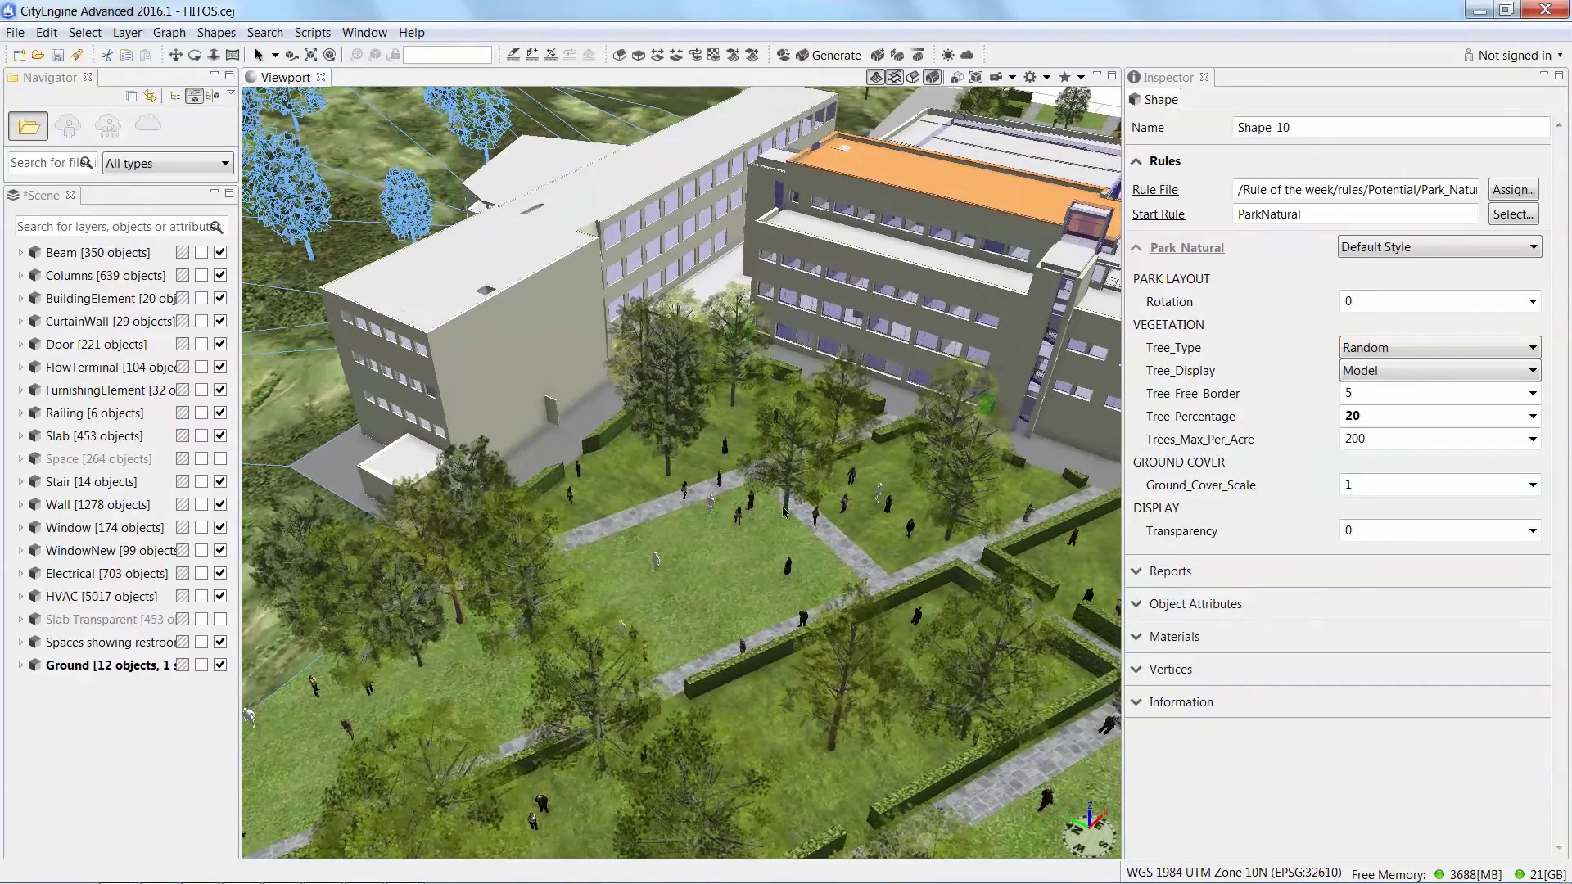
scroll(832, 563, down, 5)
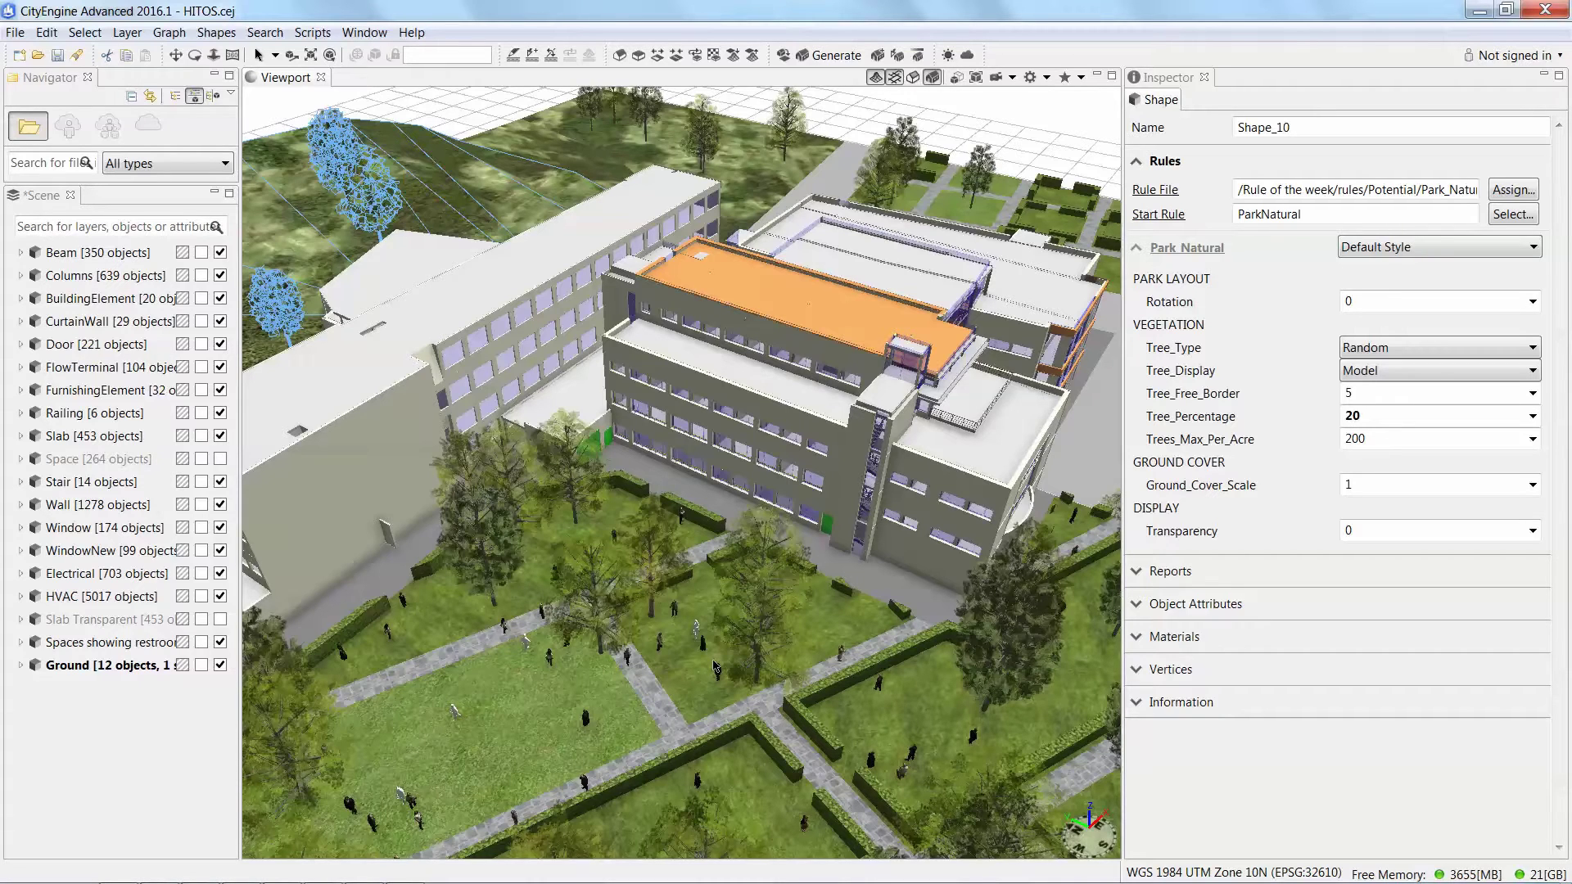
Switch to ArcGIS Pro and zoom and orbit around the HITOS campus building
mouse_move(450, 875)
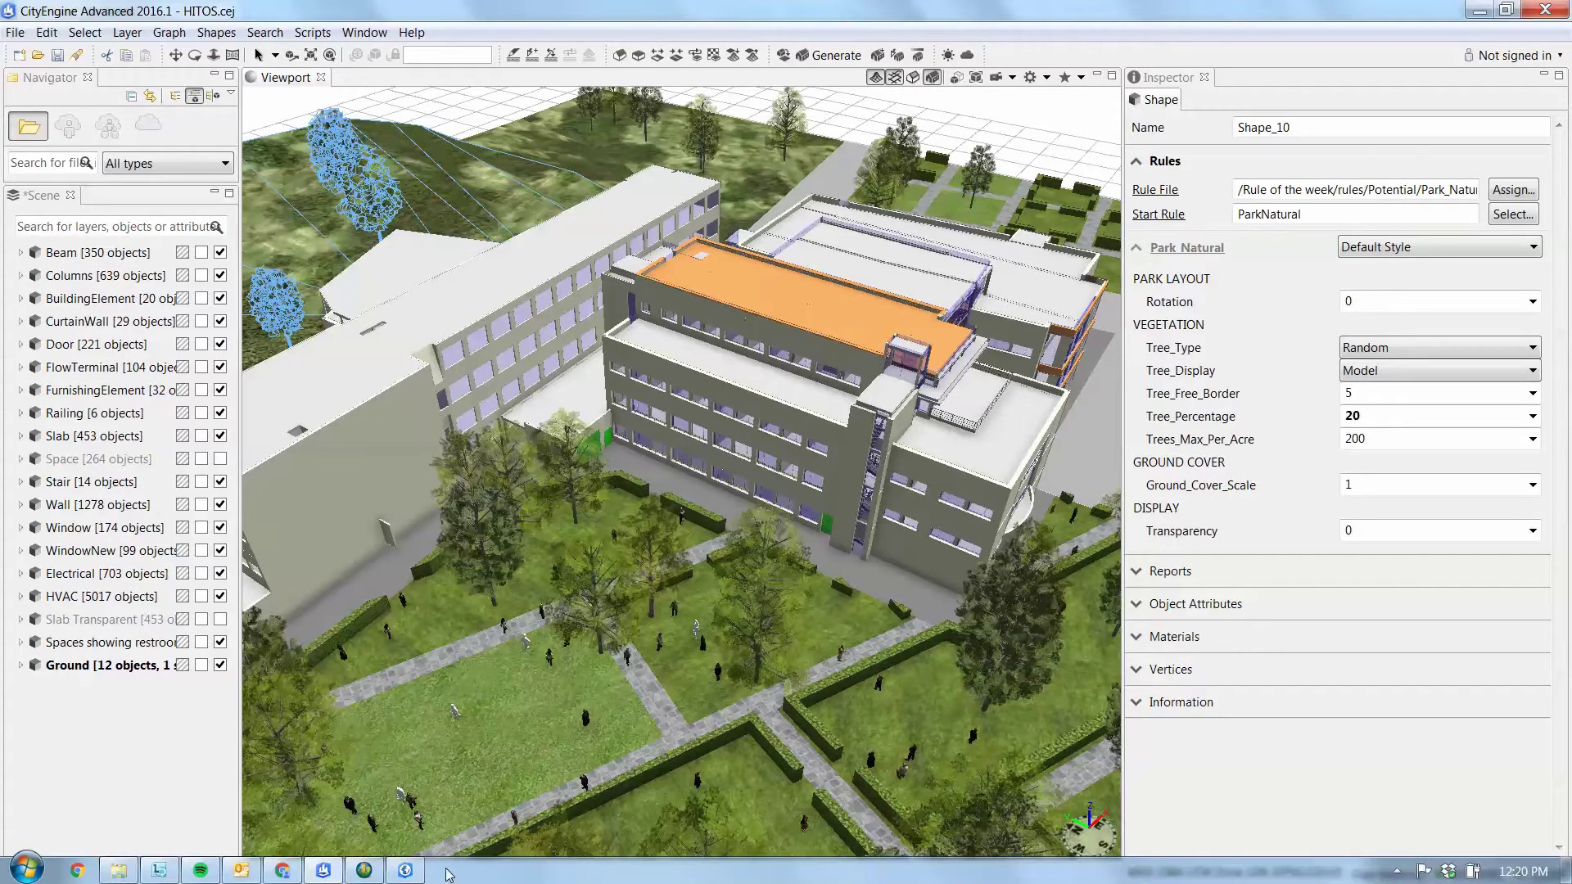
click(406, 871)
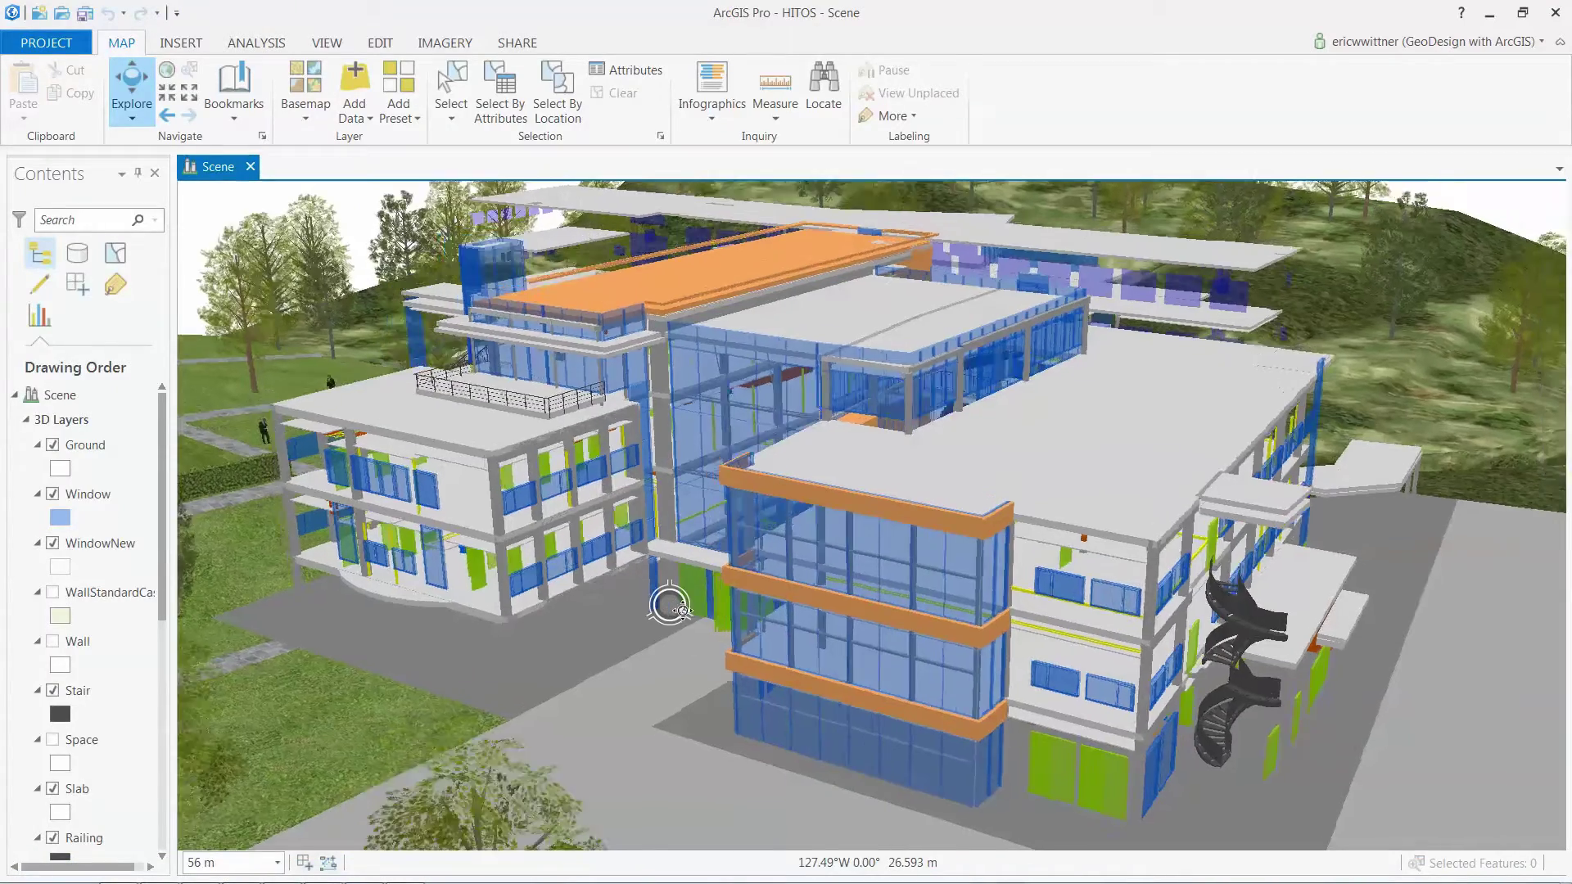
scroll(667, 604, up, 2)
middle_drag(742, 619, 671, 630)
key(alt)
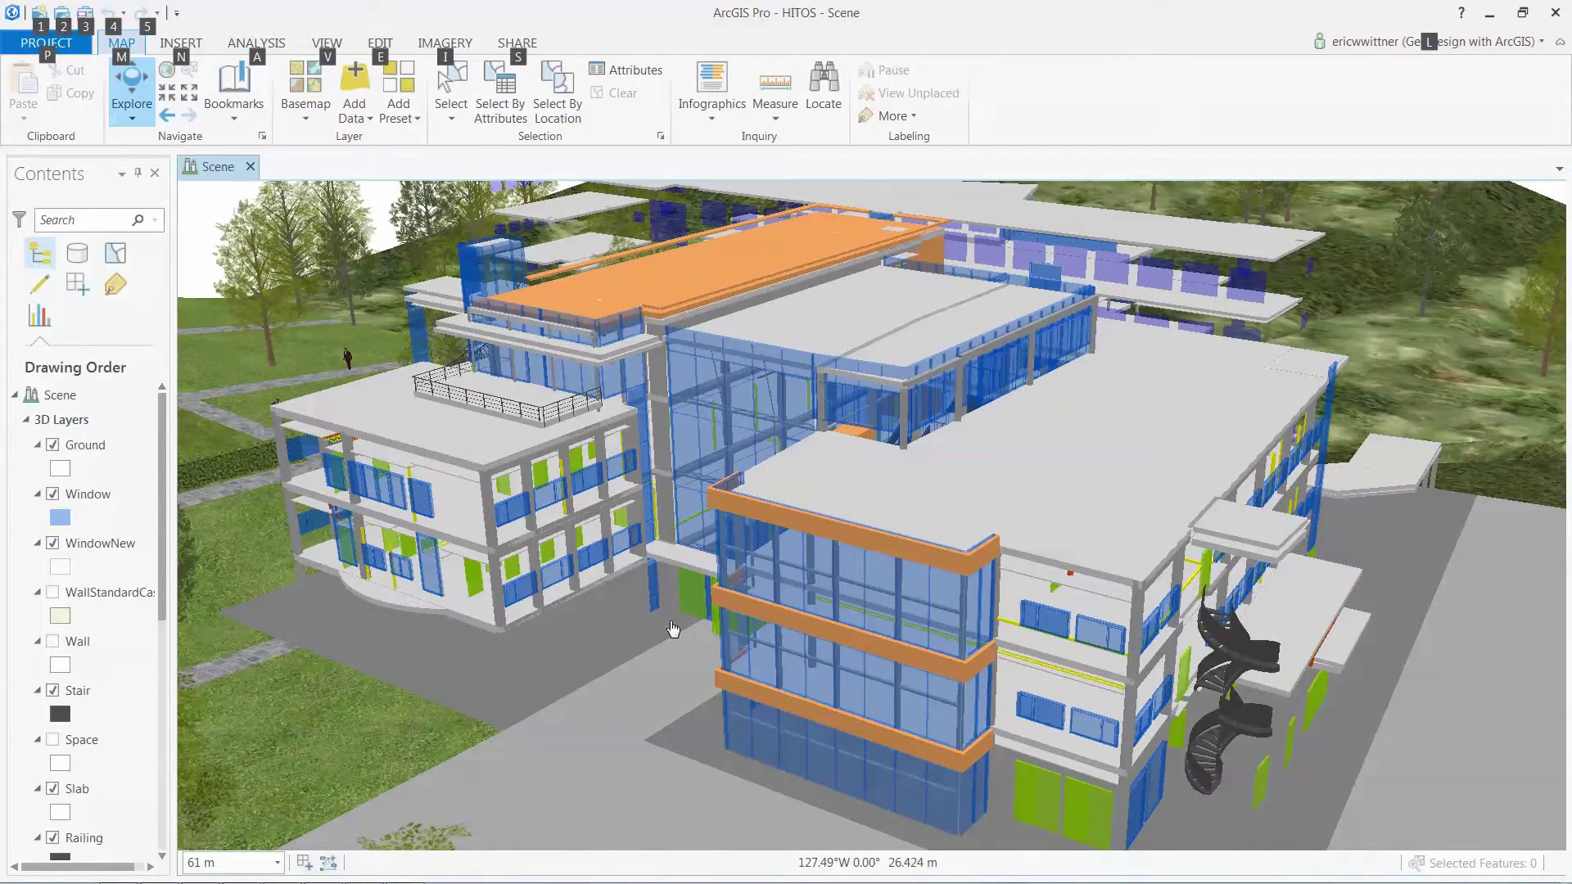
key(alt)
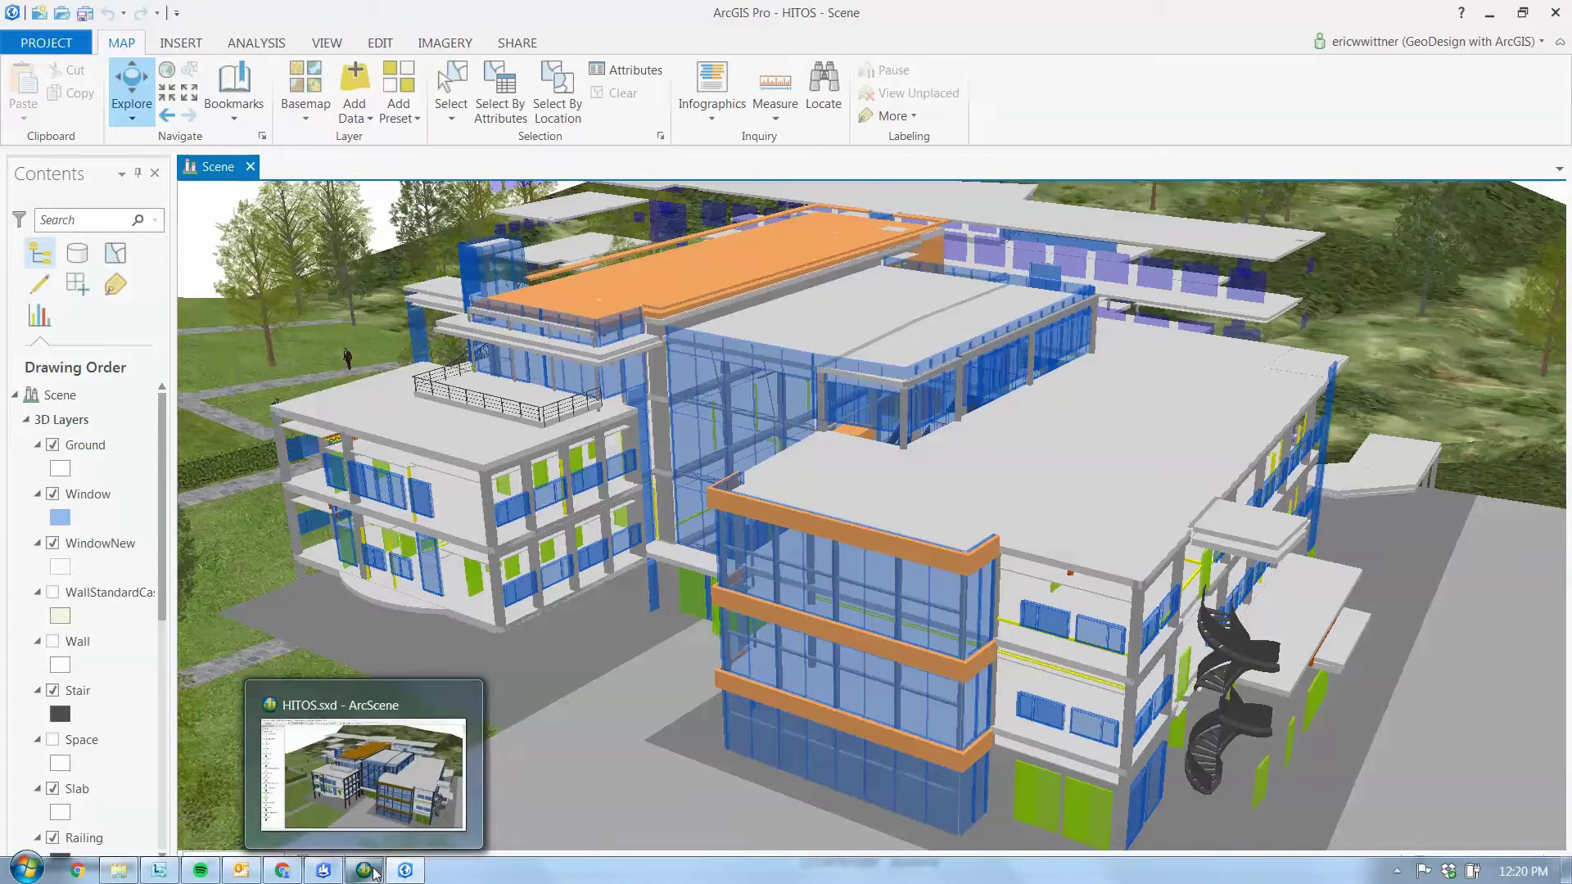
Switch to ArcScene's HITOS.sxd and zoom out and back in on the campus
click(375, 875)
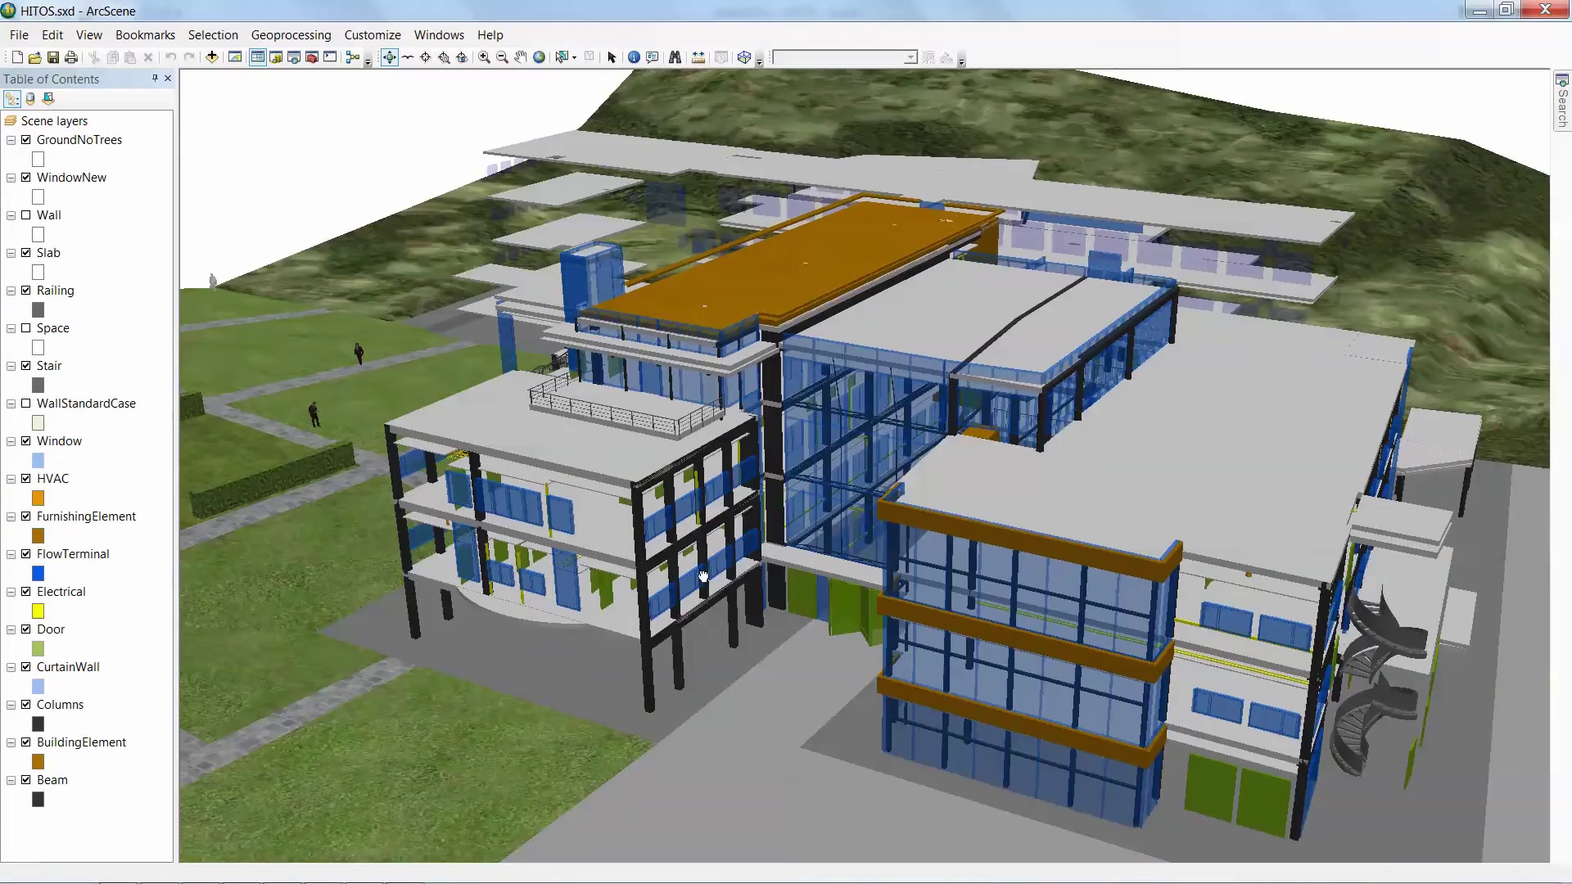
scroll(703, 577, down, 3)
scroll(763, 554, down, 5)
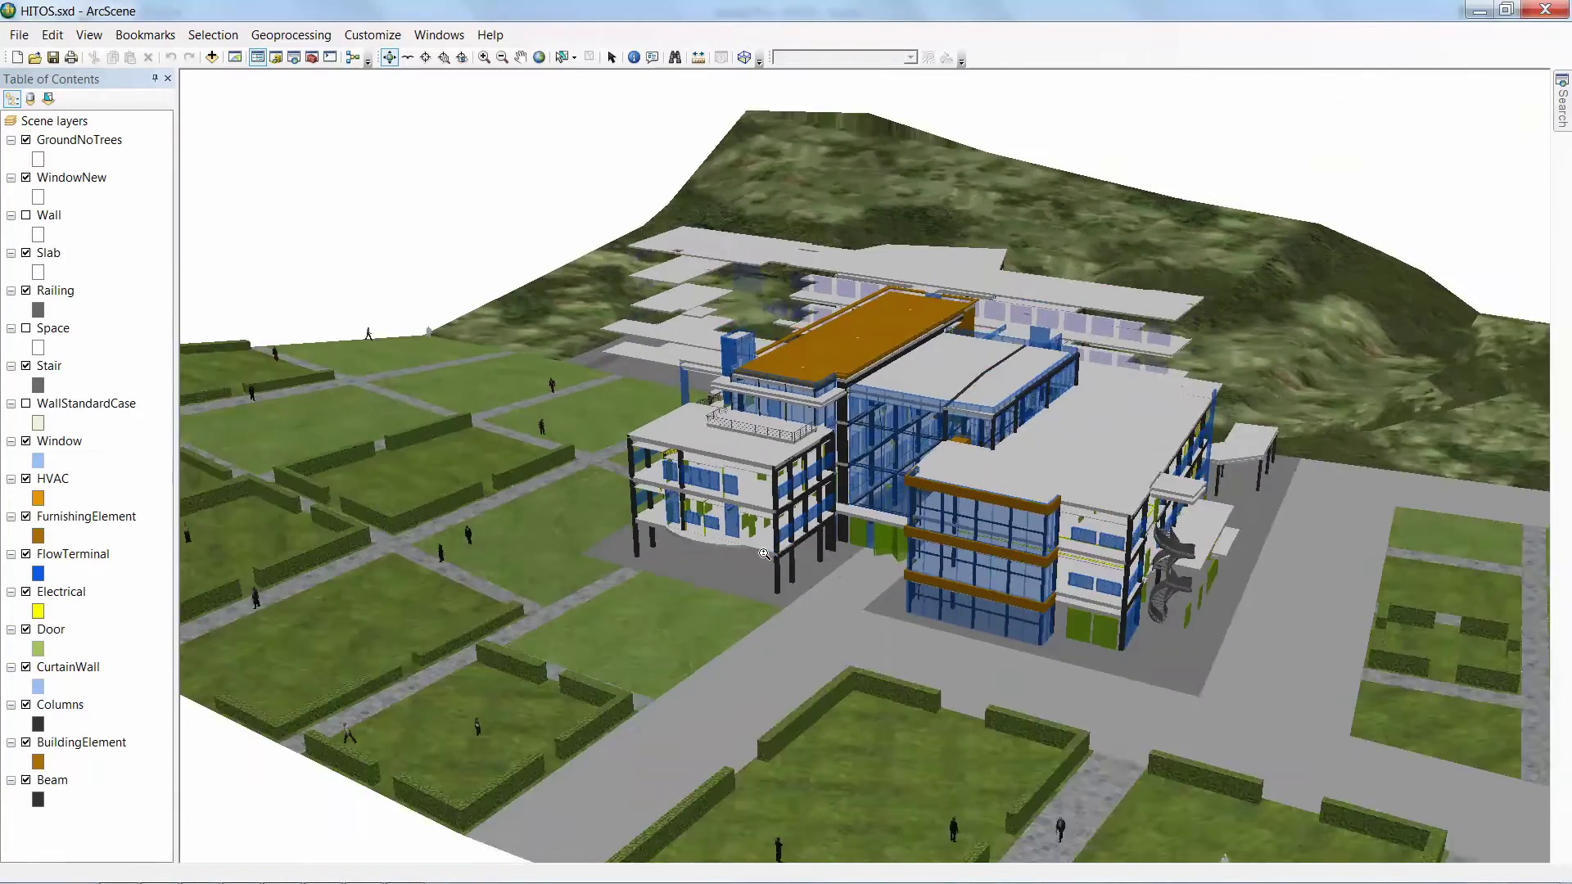
scroll(764, 554, up, 8)
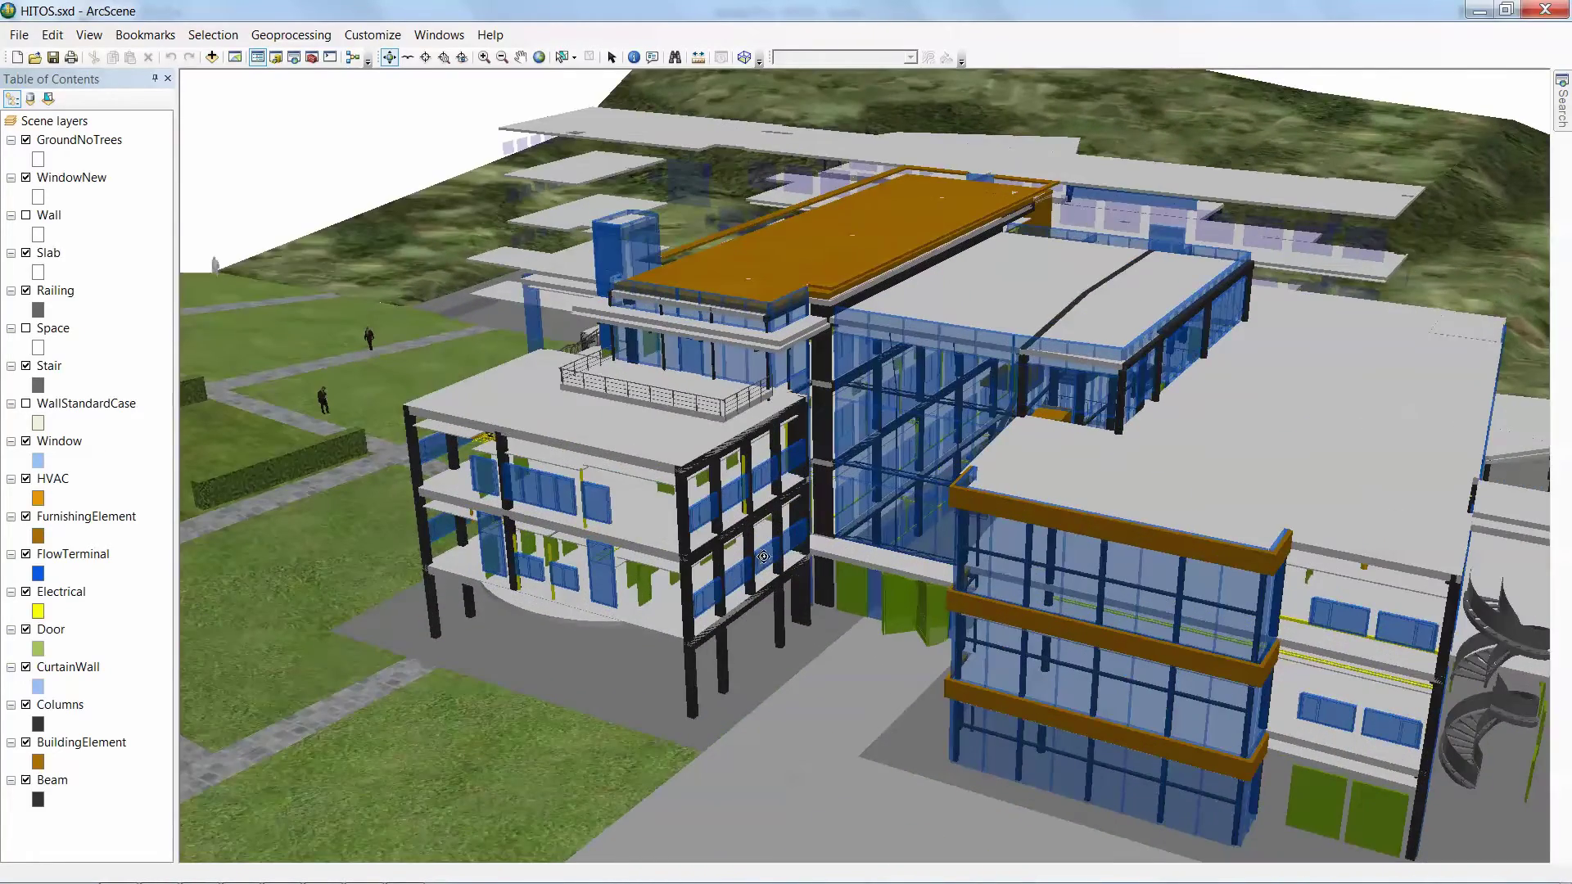